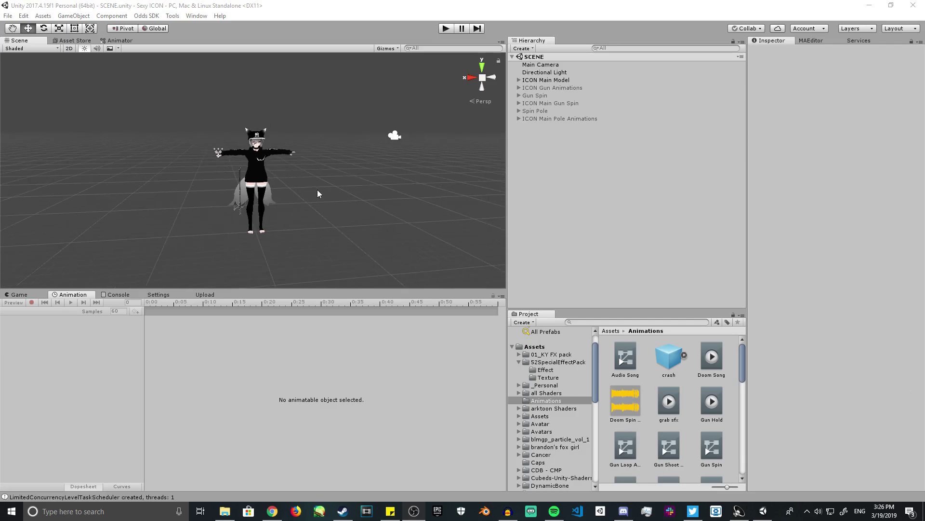
Add a 3D Sphere object to the scene from the Hierarchy
right_click_drag(327, 190, 476, 204, "alt")
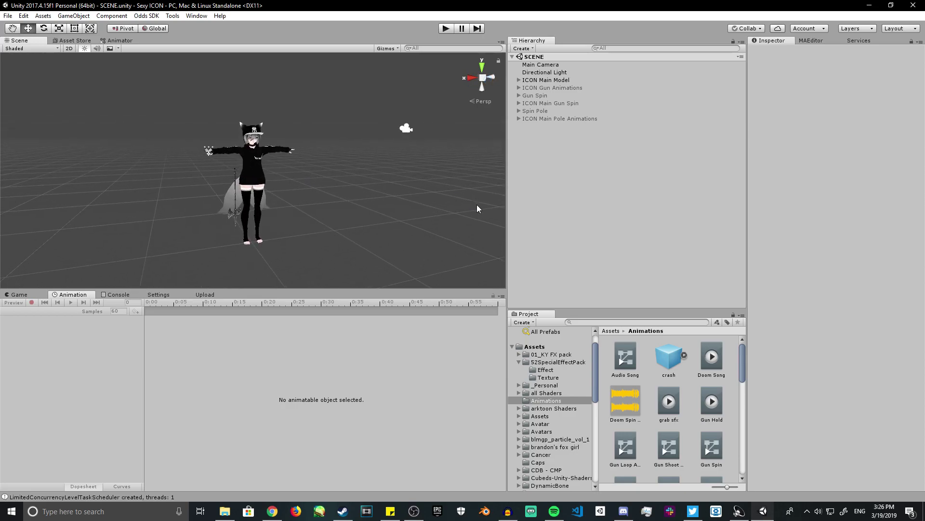
right_click(545, 149)
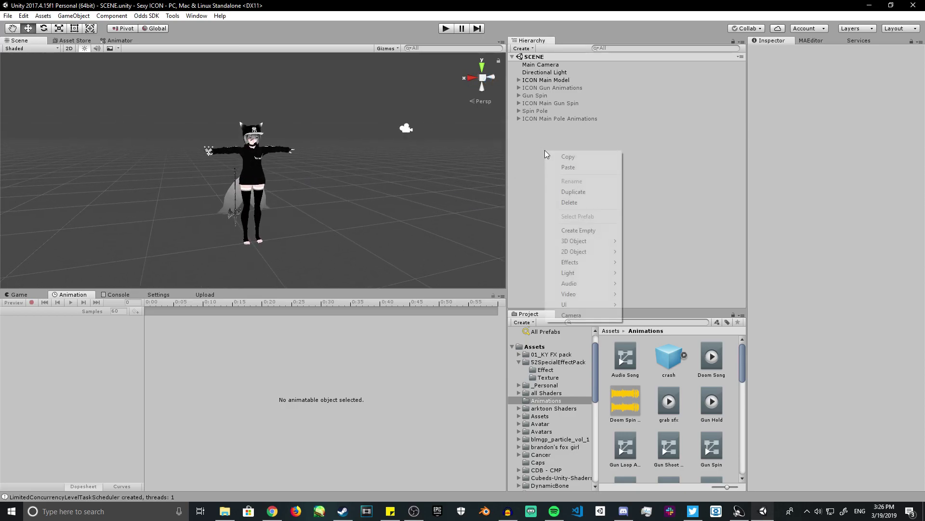
mouse_move(597, 241)
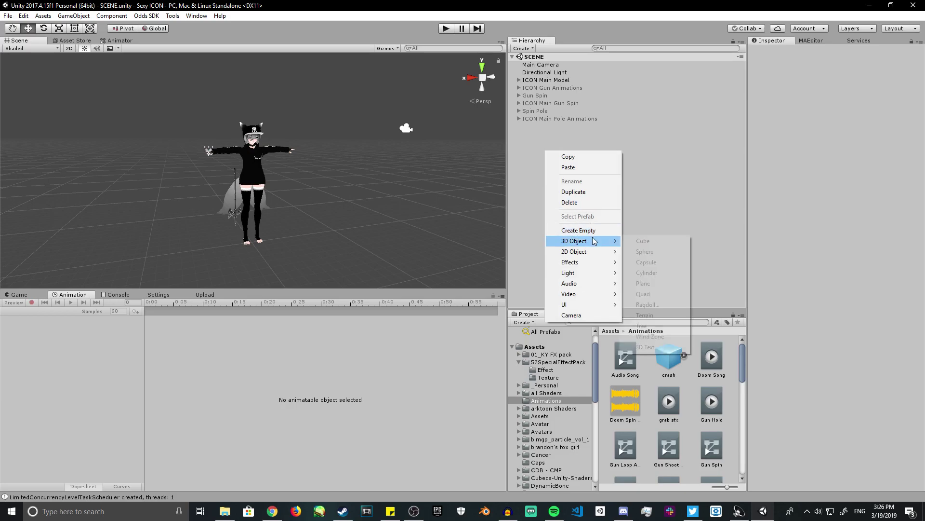
left_click(644, 252)
Rename the new sphere to 'SFX'
right_click(531, 127)
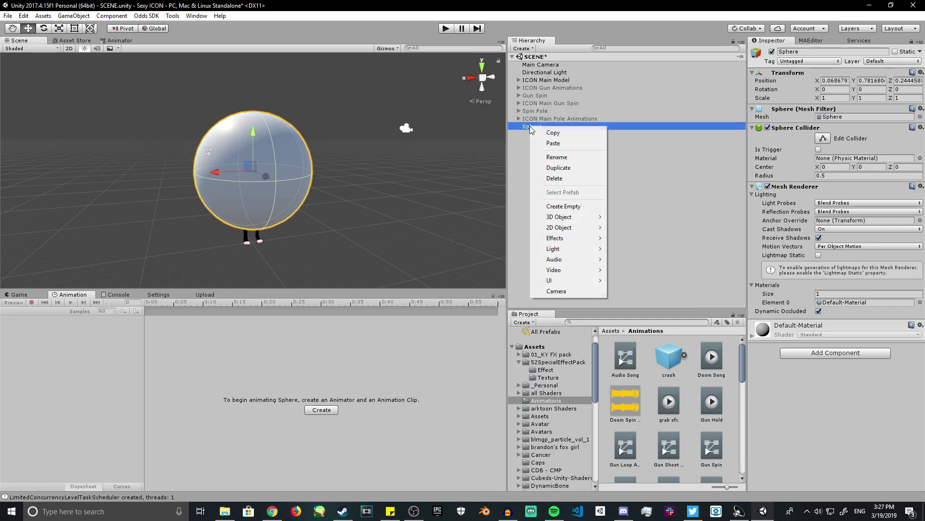
left_click(563, 159)
type("SFX")
key("Return")
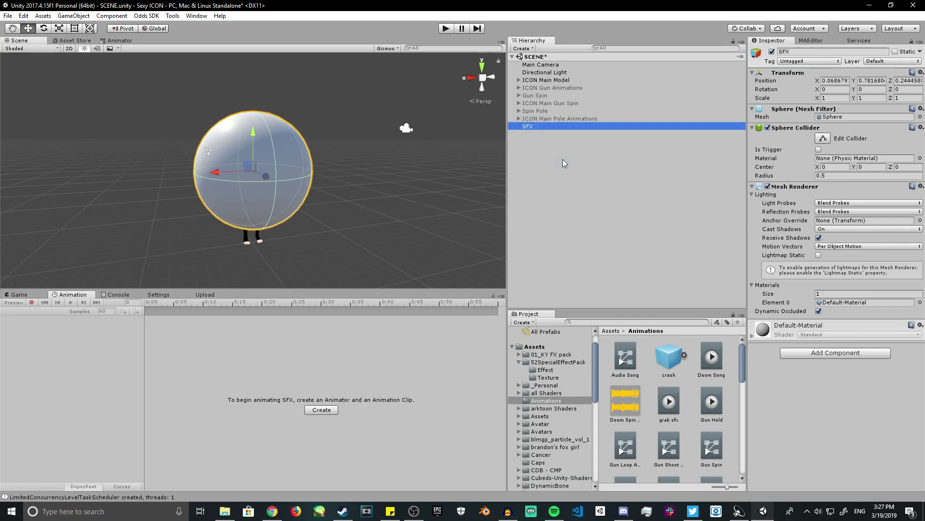
Remove the sphere's Sphere Collider and set its X scale to 5
left_click(920, 127)
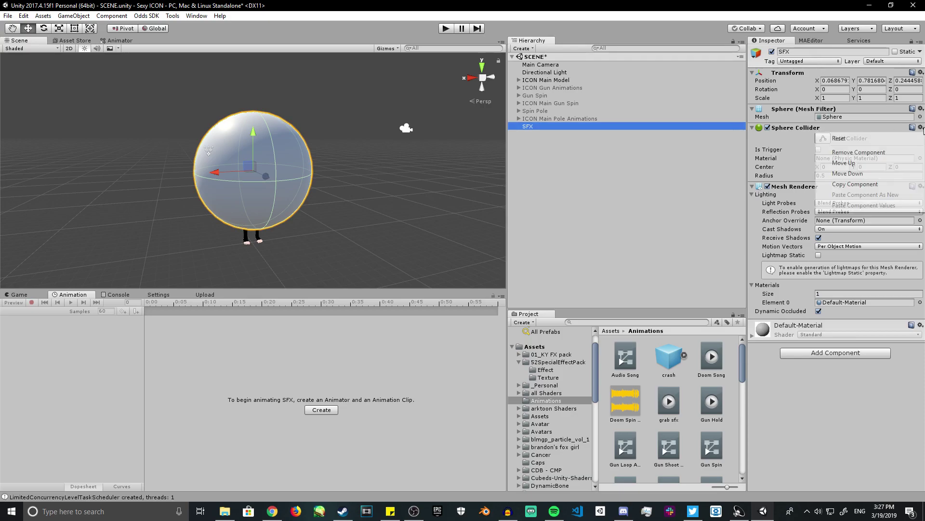
left_click(892, 153)
left_click(825, 97)
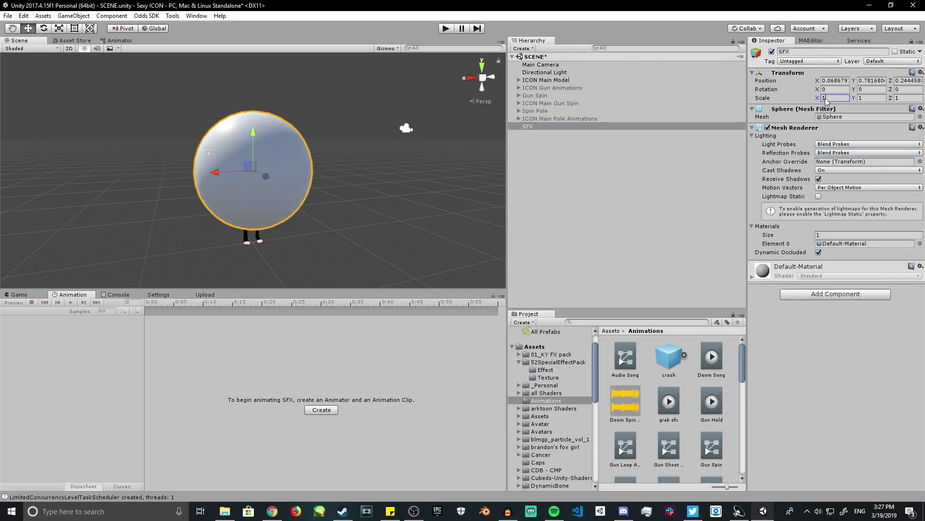
type("5")
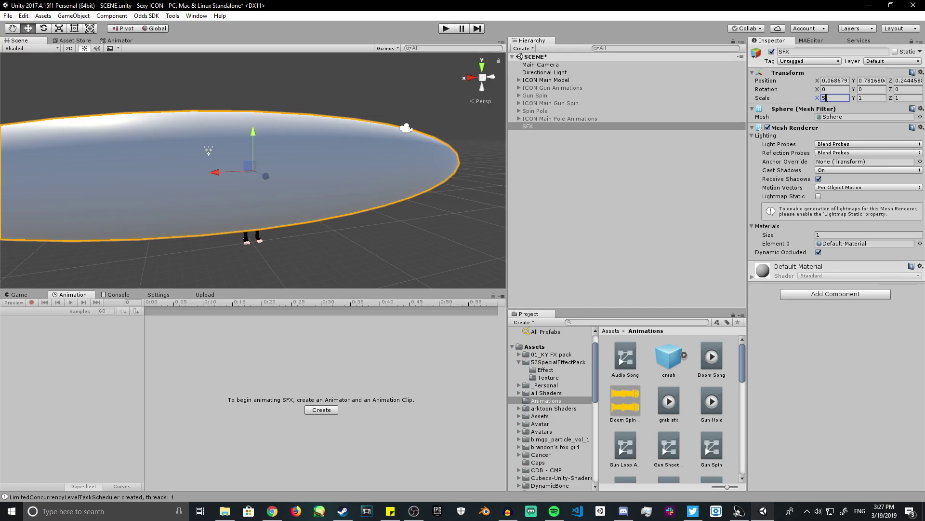
scroll(386, 169, "down", 5)
left_click_drag(385, 170, 309, 168, "alt")
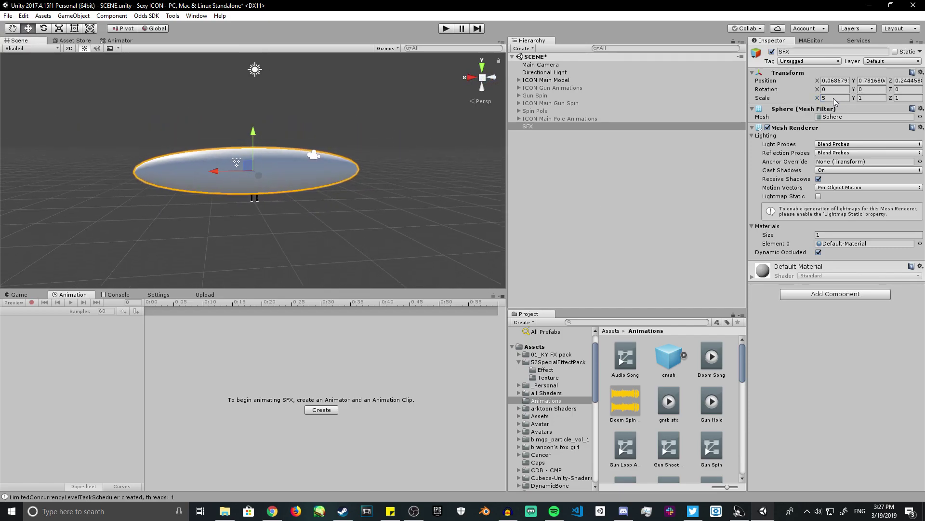
Set Y and Z scale to 5, then correct the X scale to 15
left_click(870, 98)
type("5")
left_click(903, 98)
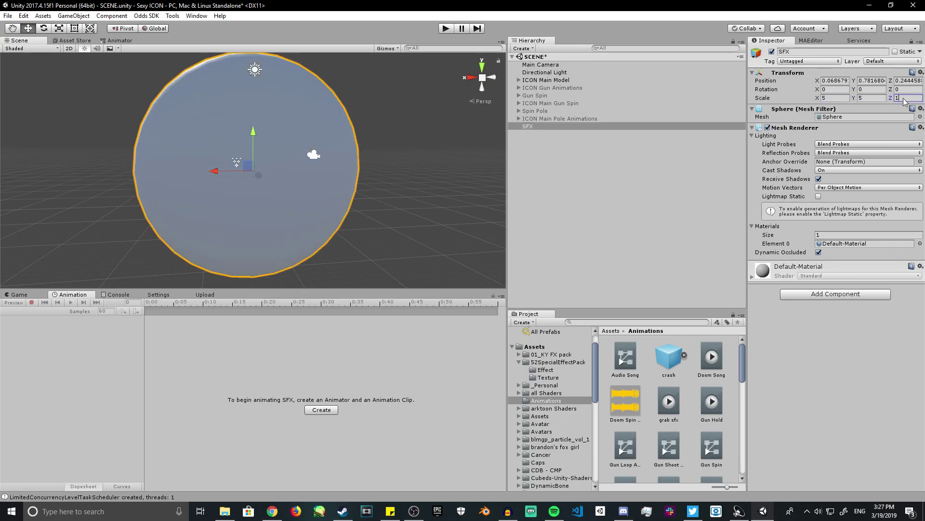
type("5")
scroll(291, 166, "up", 5)
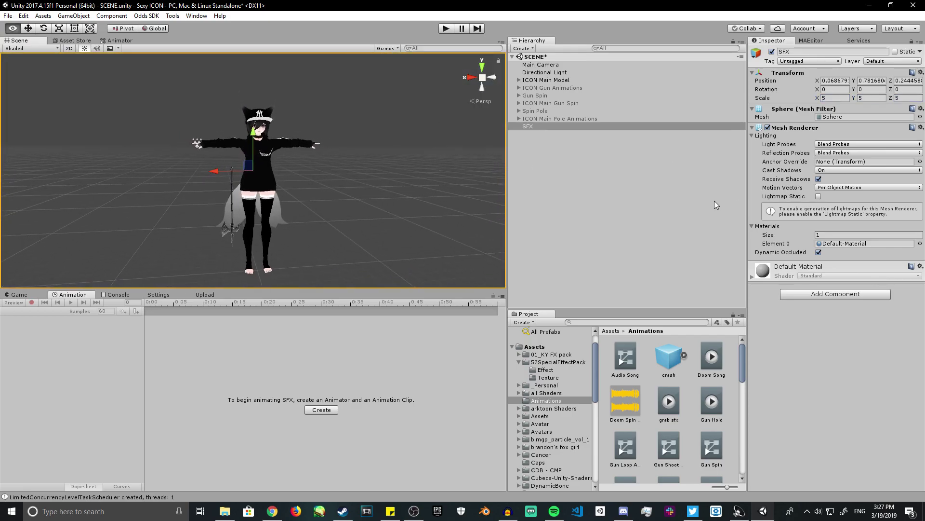
left_click(836, 98)
type("5")
key("Left")
type("1")
key("Return")
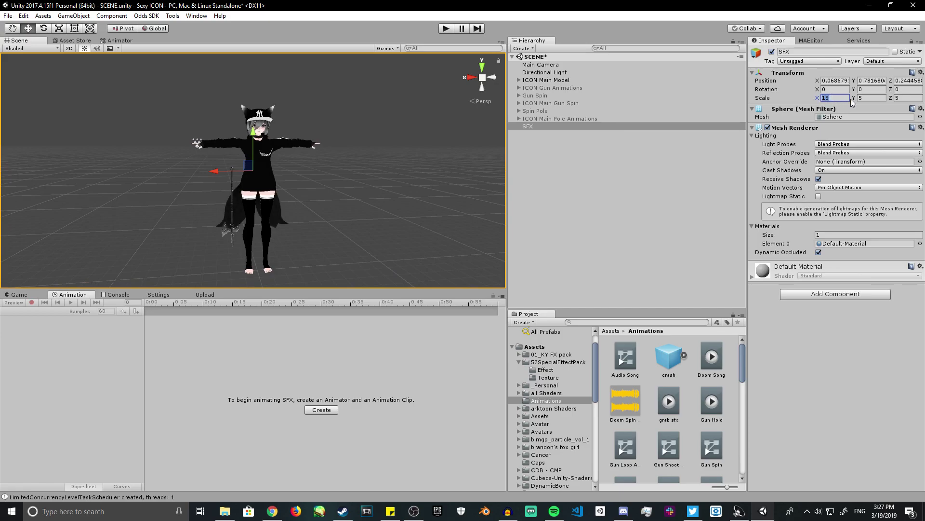
Set Y and Z scale to 15 and frame the view on the enlarged sphere
left_click(871, 98)
type("15")
key("Tab")
type("15")
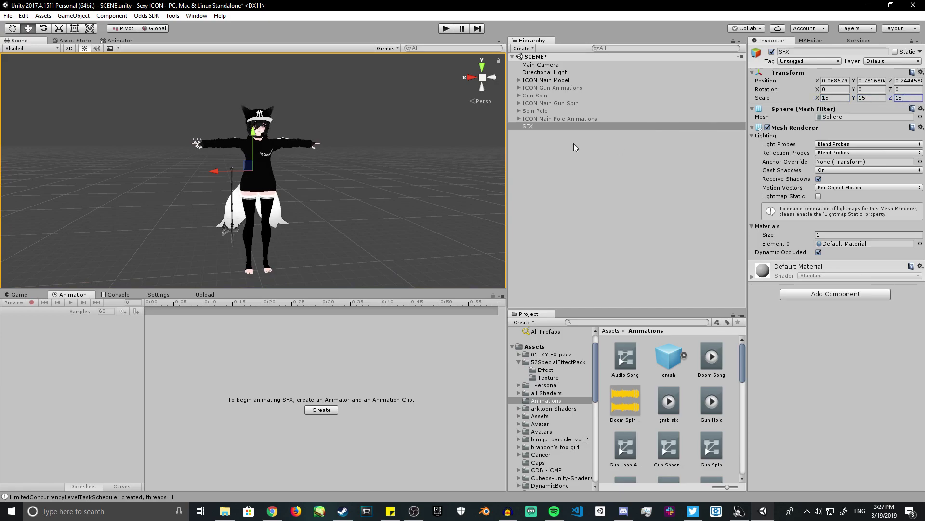
left_click(544, 127)
double_click(543, 127)
scroll(364, 182, "up", 5)
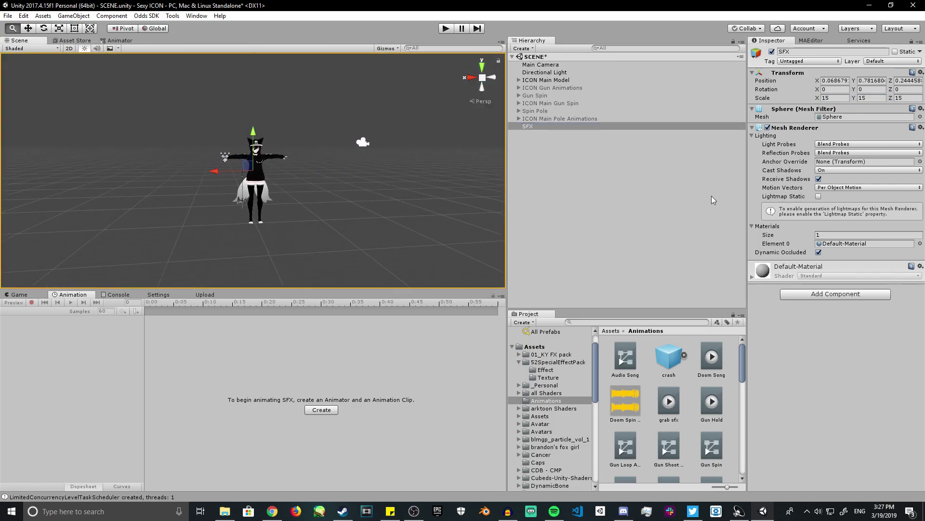
scroll(294, 150, "up", 1)
scroll(294, 150, "up", 2)
scroll(271, 174, "up", 3)
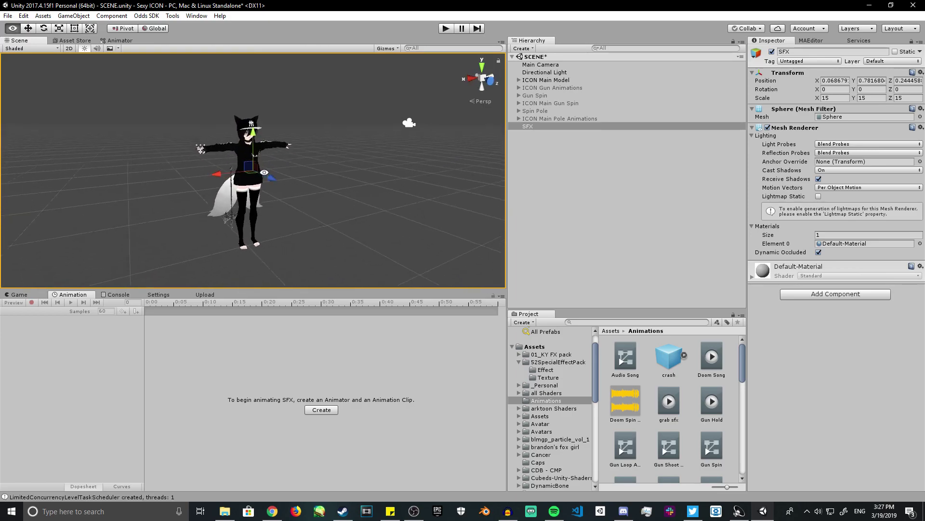
scroll(272, 173, "up", 3)
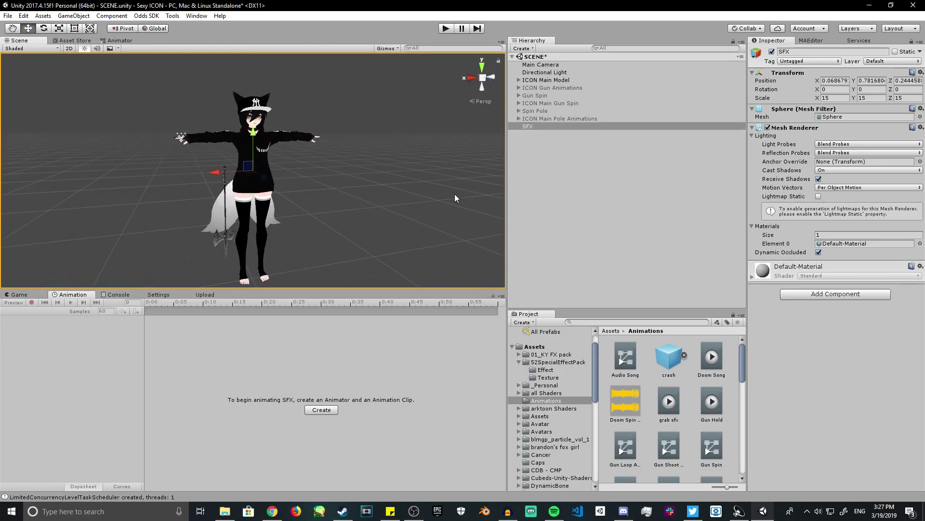
Create a material named 'sfx' in the Animations folder, then reselect the SFX object
right_click(699, 384)
mouse_move(741, 199)
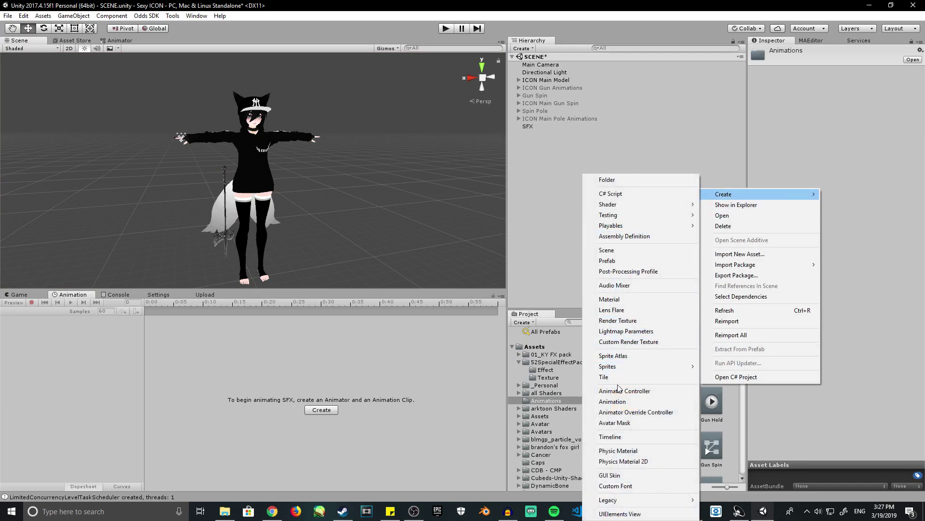
left_click(612, 301)
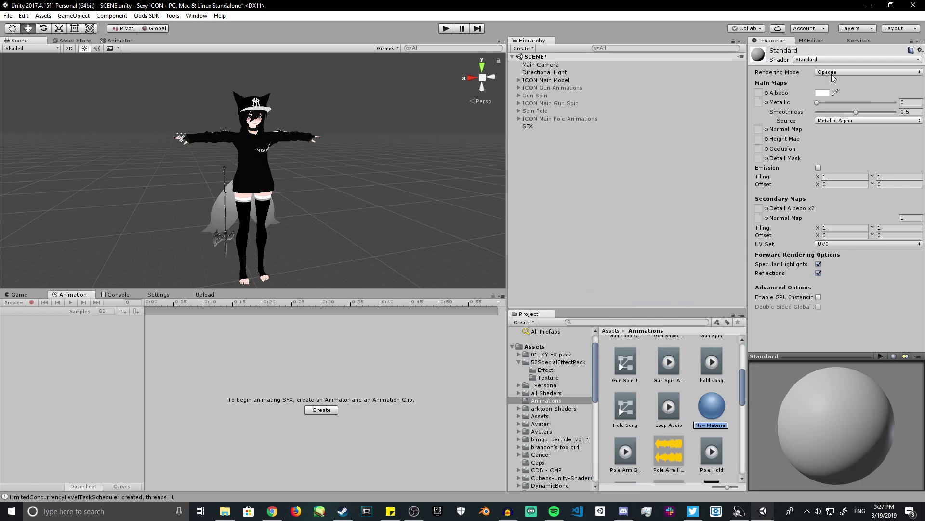
type("sfx")
key("Return")
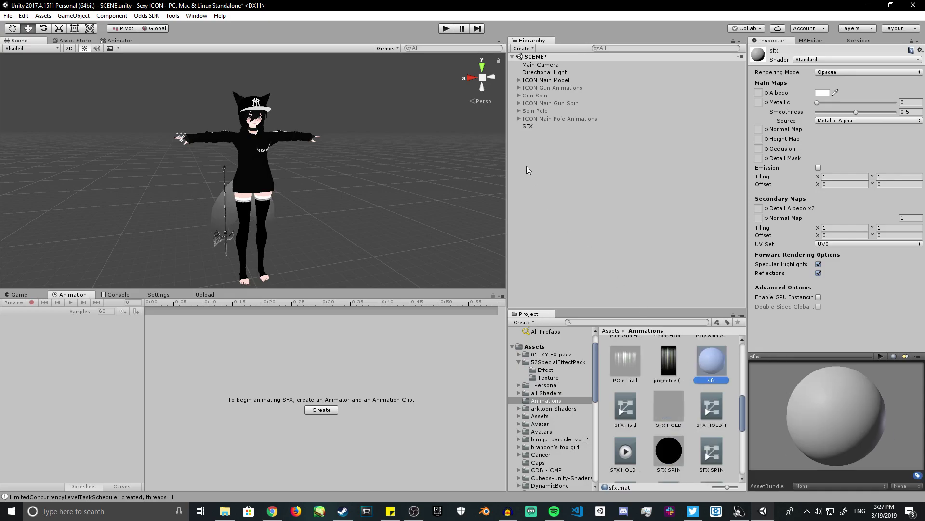
left_click(531, 125)
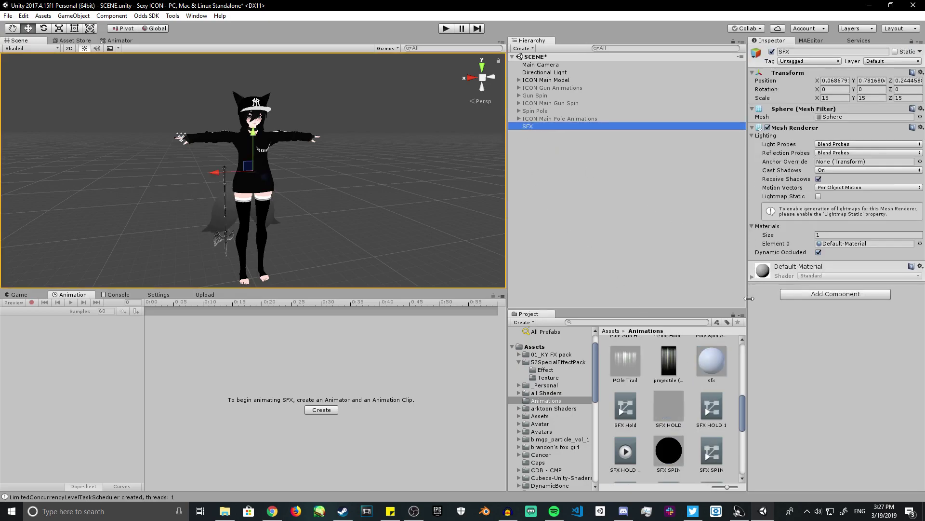
Assign the sfx material to SFX, set Cast Shadows to Off and untick Receive Shadows
left_click_drag(704, 367, 828, 244)
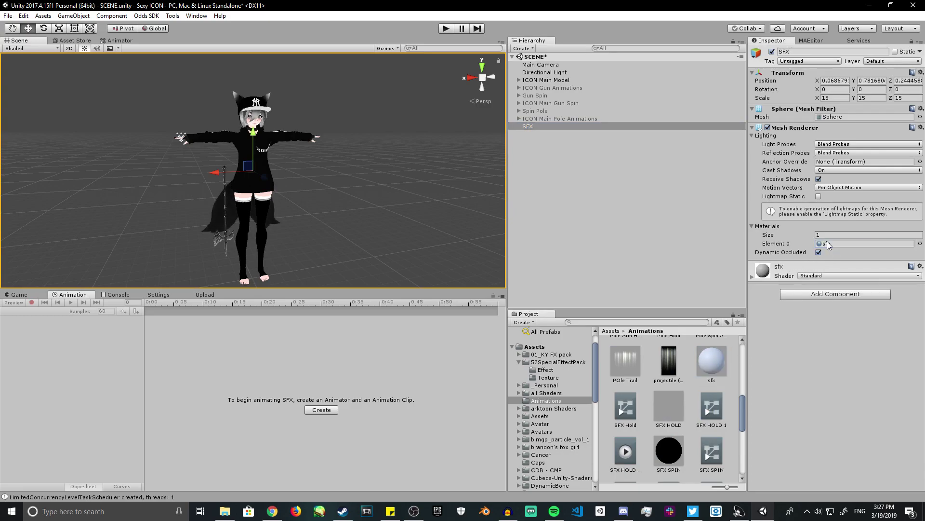
left_click(830, 170)
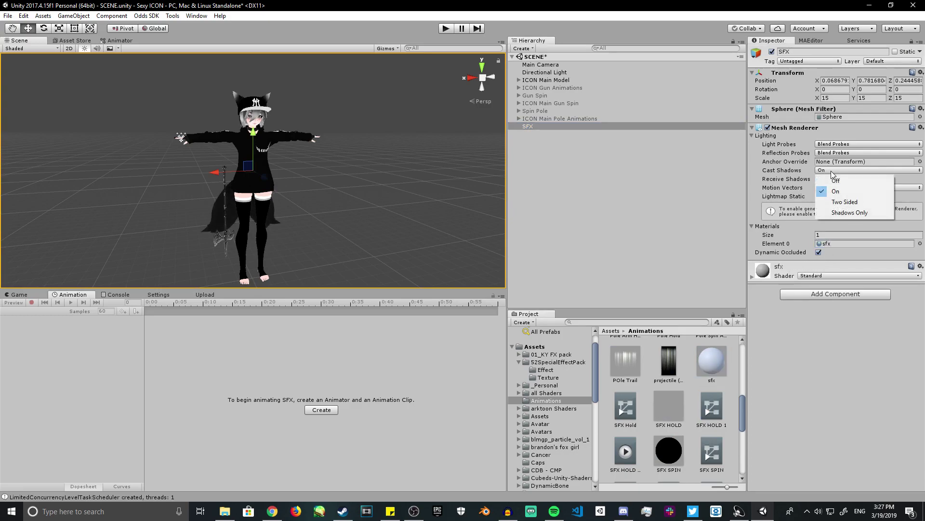
left_click(830, 178)
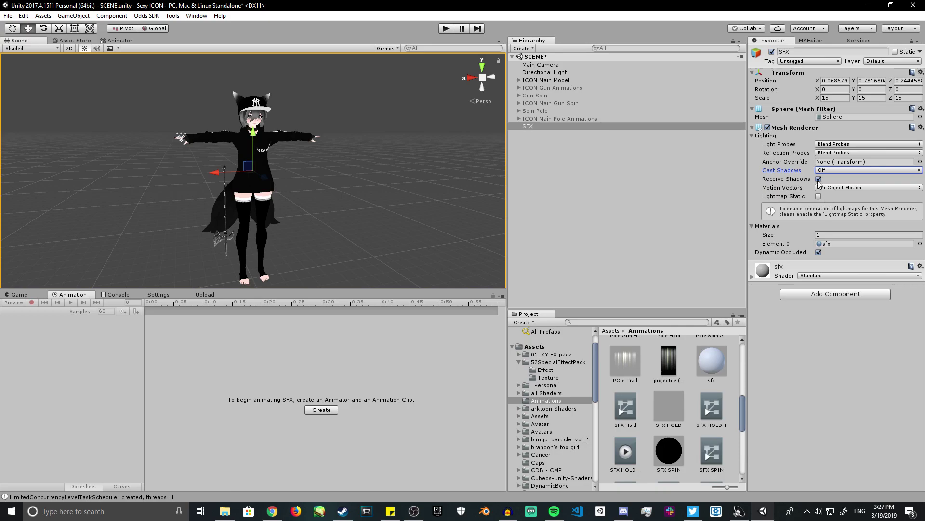
left_click(818, 180)
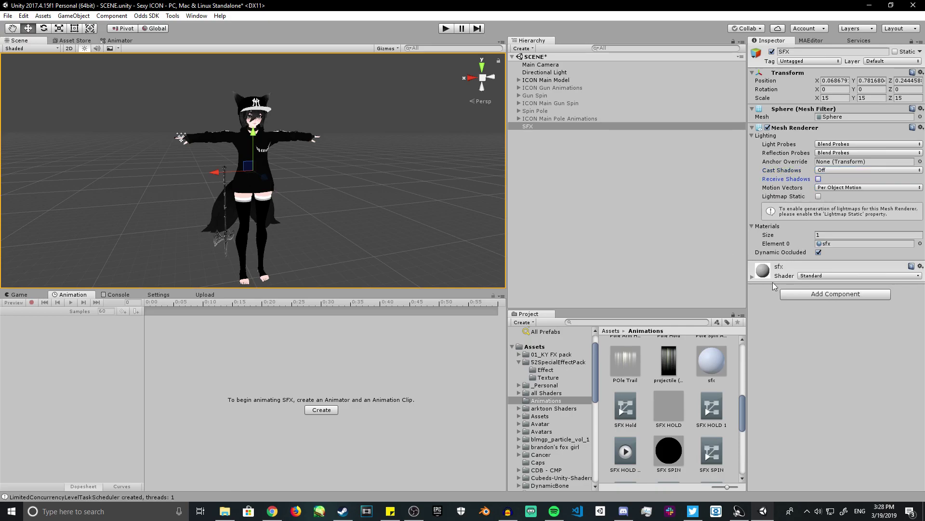
left_click(804, 276)
Try the StartSphereV2Rainbow shader, then set the sfx material's shader to Luka/MegaAE10
mouse_move(826, 348)
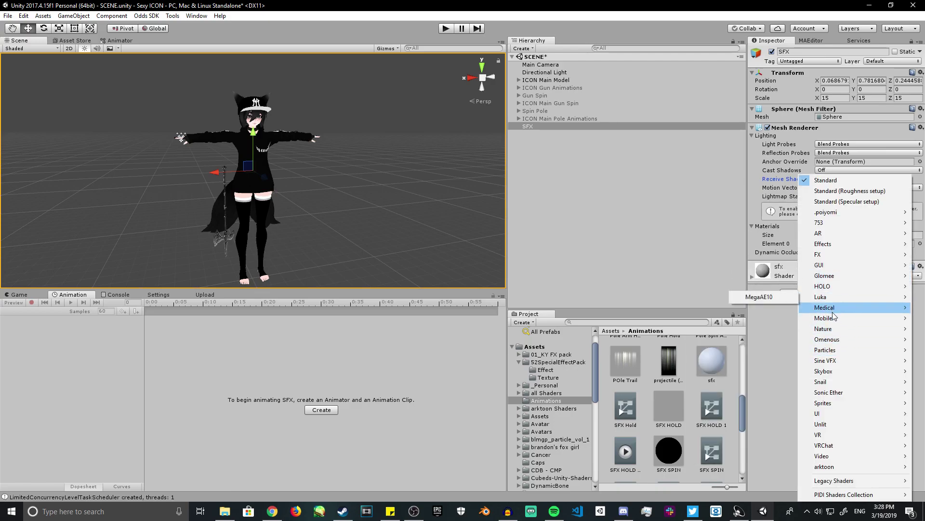
mouse_move(843, 329)
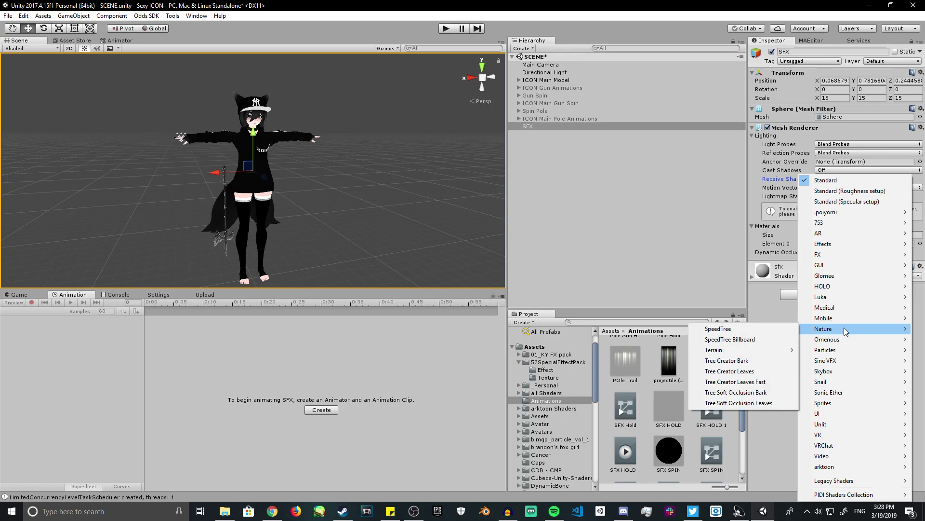
mouse_move(834, 277)
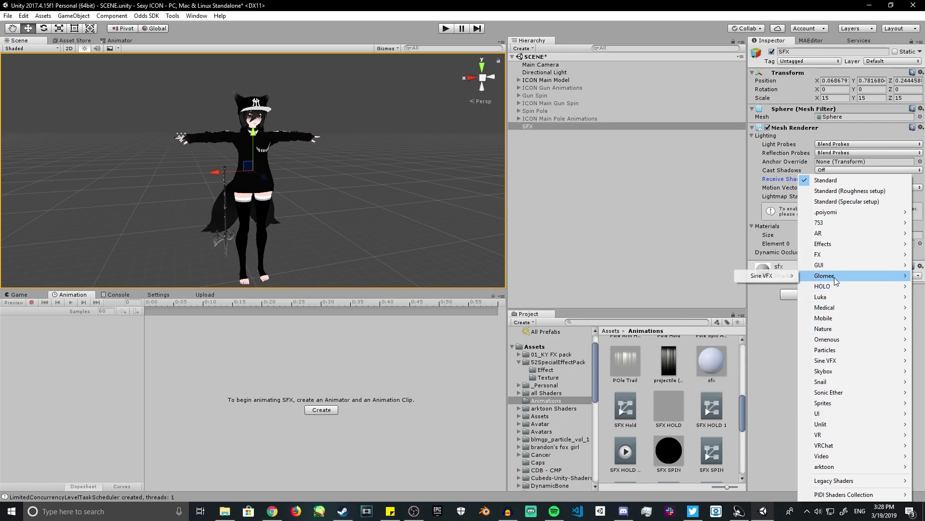
mouse_move(832, 391)
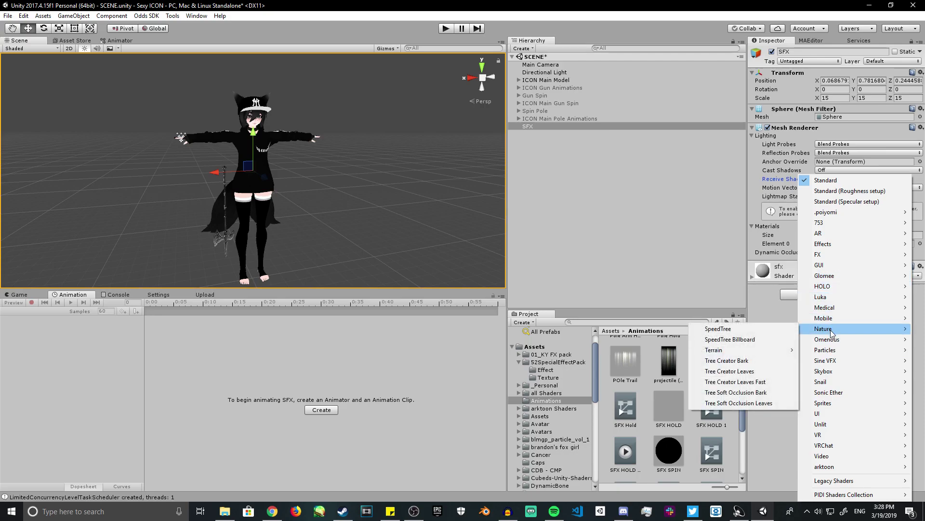
mouse_move(764, 275)
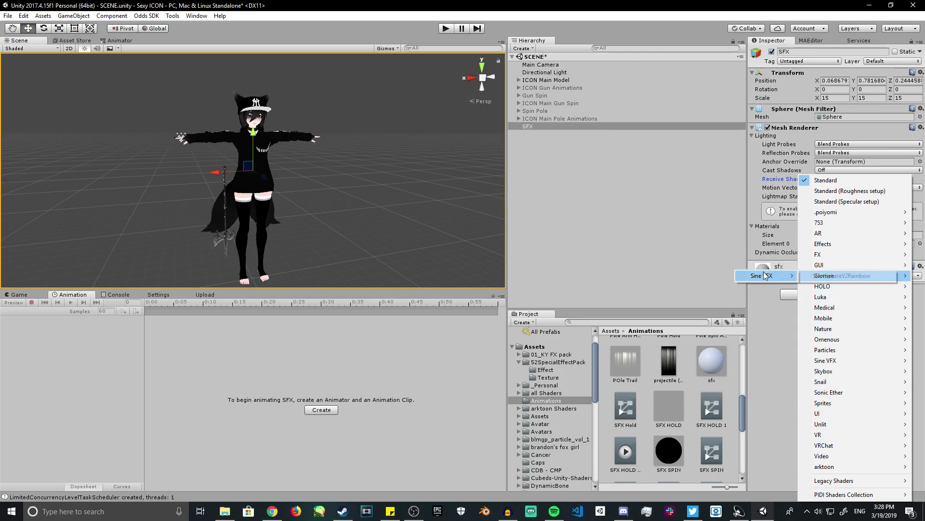
left_click(831, 276)
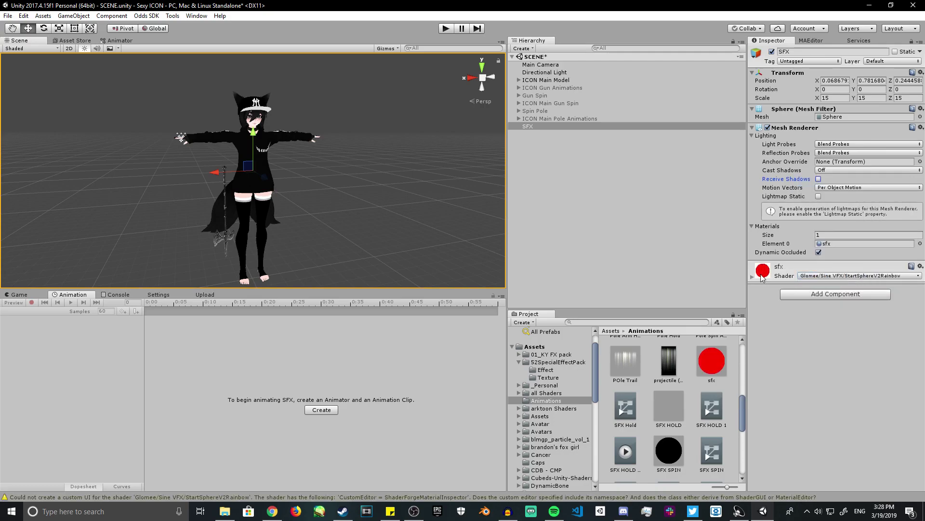
left_click(809, 277)
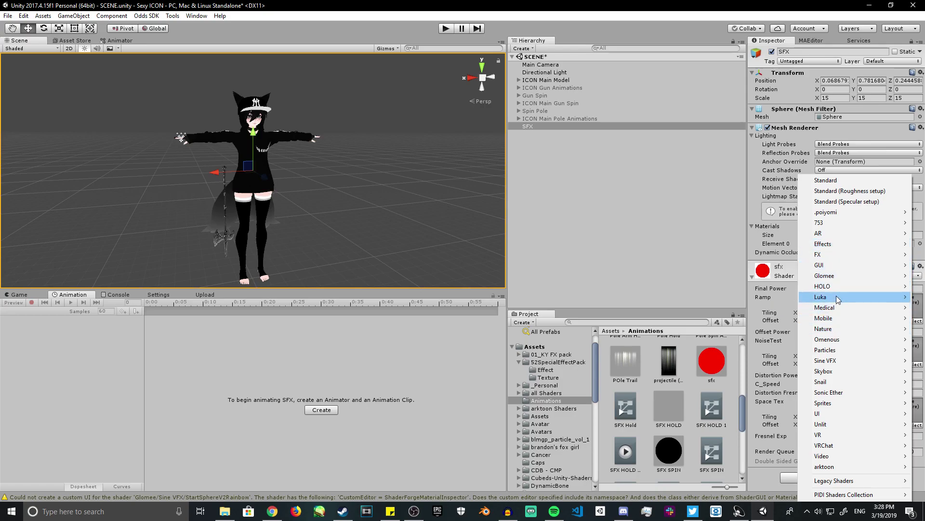
mouse_move(838, 298)
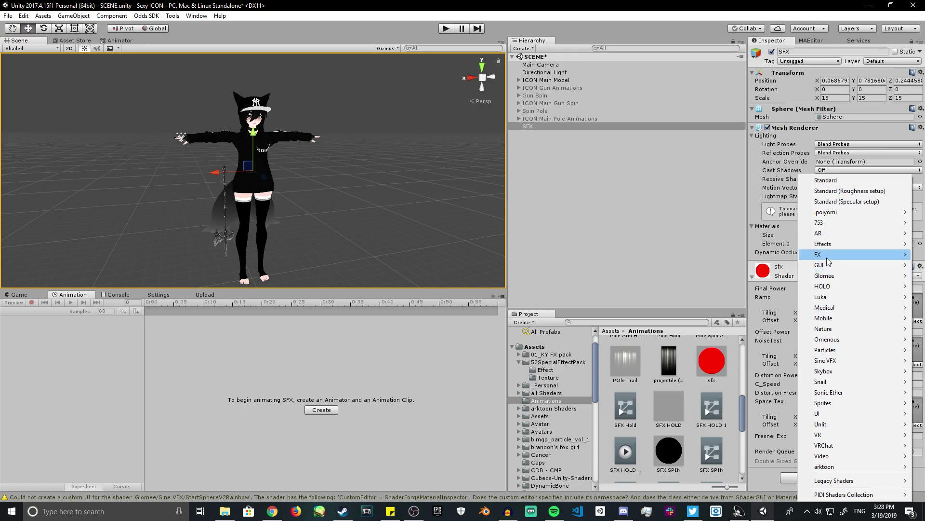
left_click(749, 311)
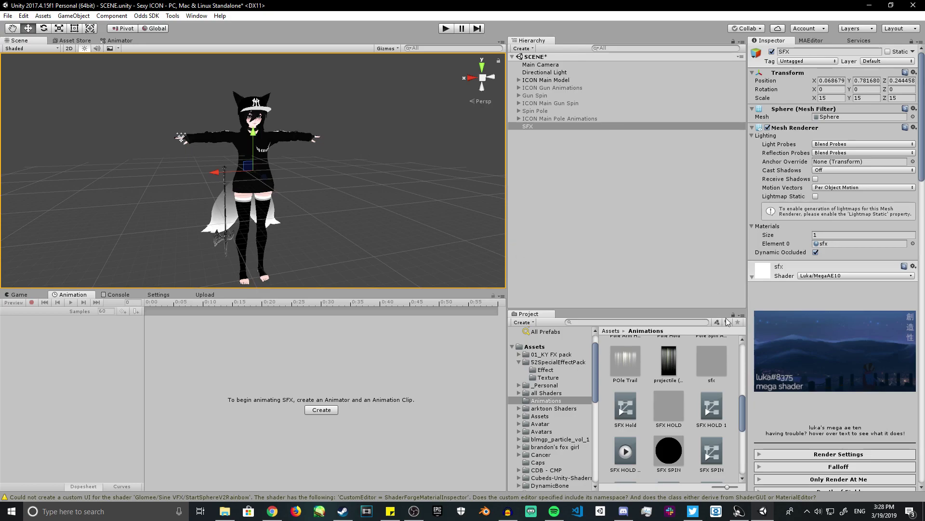
Widen the Inspector by dragging the splitter left and scroll down the MegaAE10 effects
left_click(746, 298)
left_click_drag(746, 299, 712, 299)
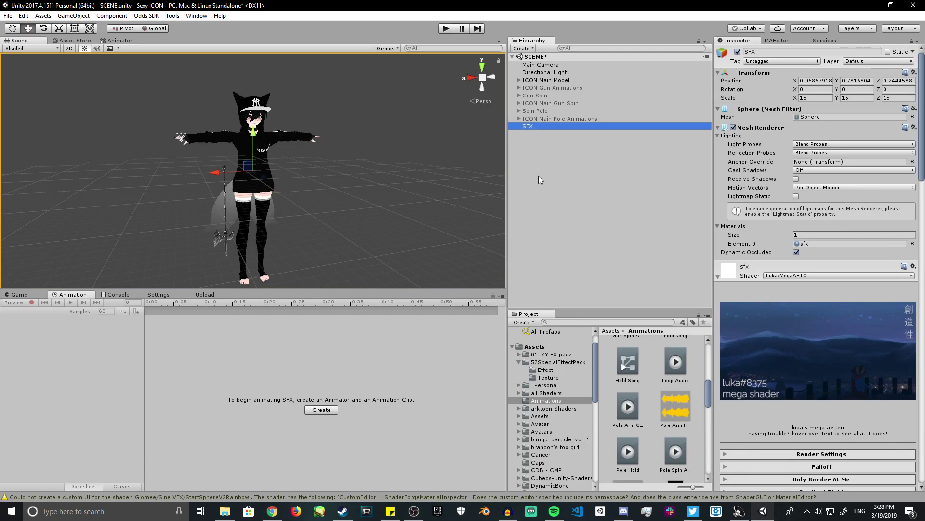
scroll(739, 329, "down", 10)
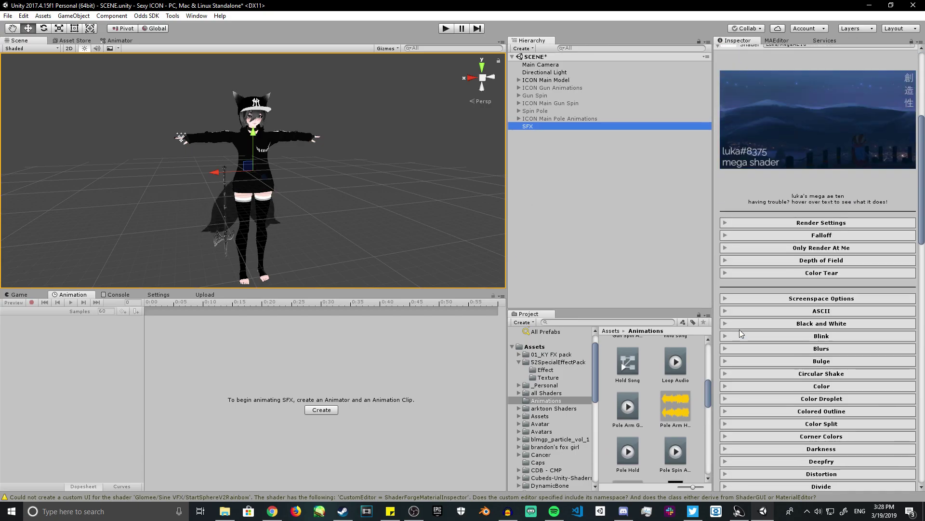
scroll(740, 329, "down", 14)
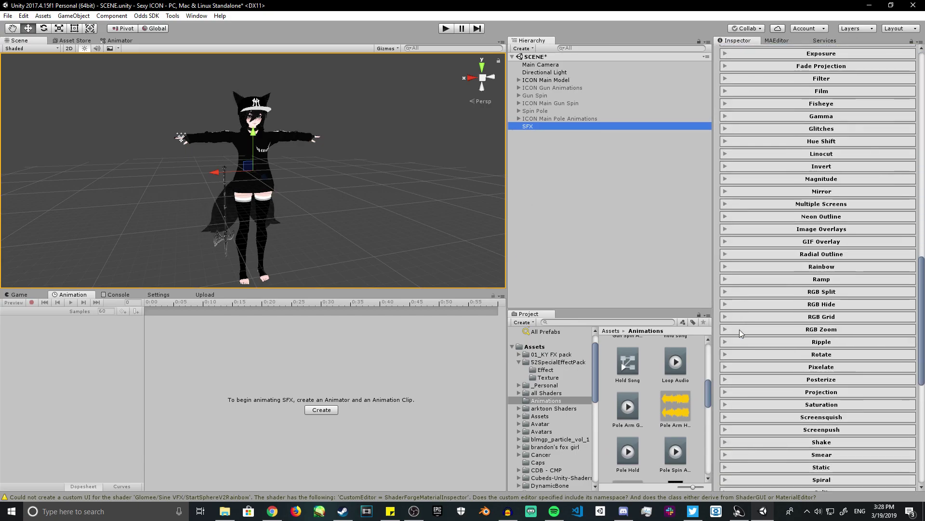
scroll(739, 329, "down", 3)
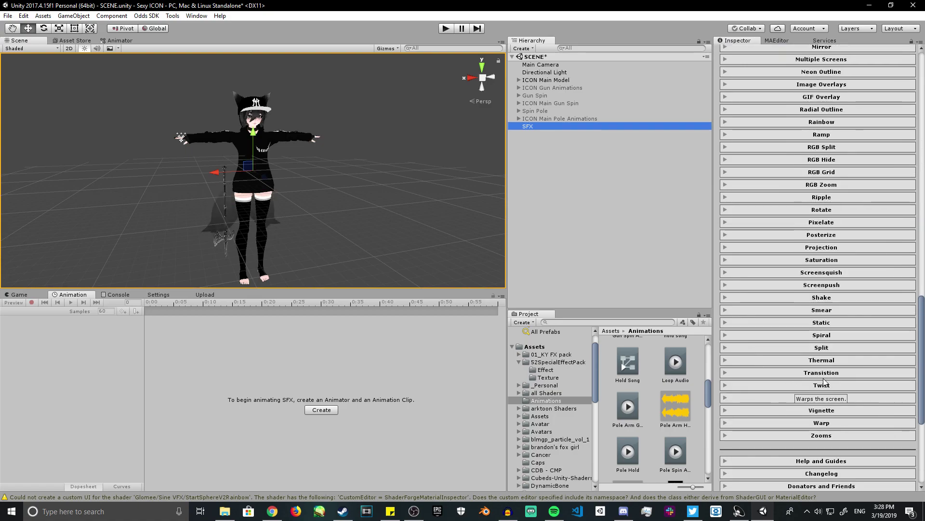
Scroll up and down through the MegaAE10 effect foldouts, including Circular Shake
scroll(824, 381, "up", 3)
scroll(848, 350, "up", 3)
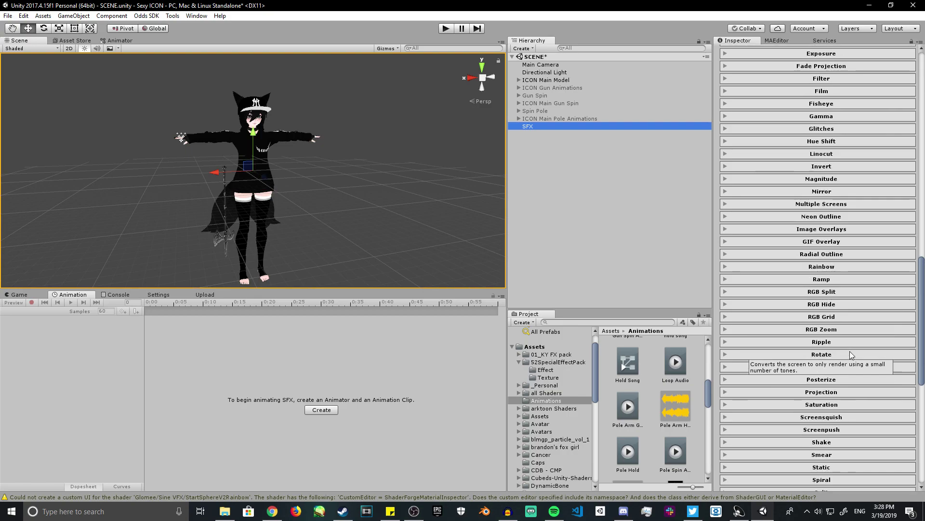
scroll(850, 351, "up", 12)
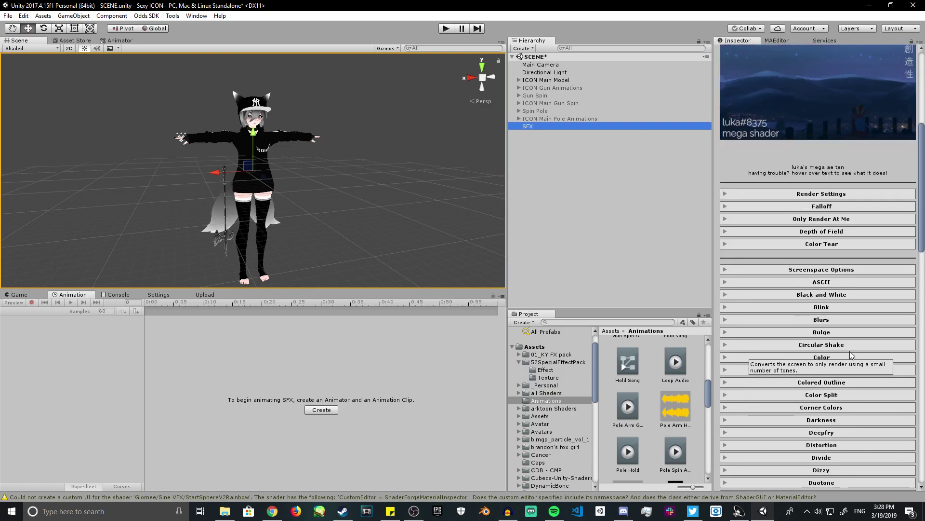
scroll(849, 351, "up", 2)
scroll(765, 343, "up", 1)
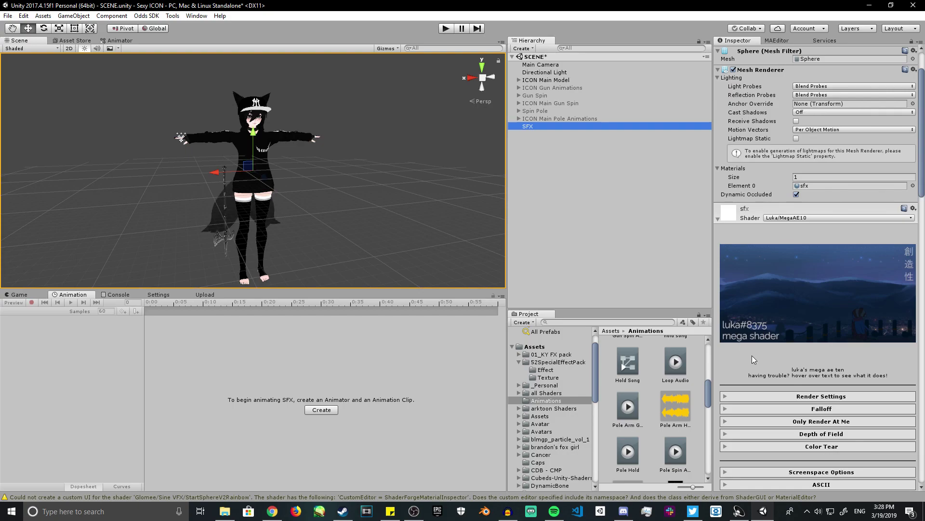
scroll(768, 361, "down", 1)
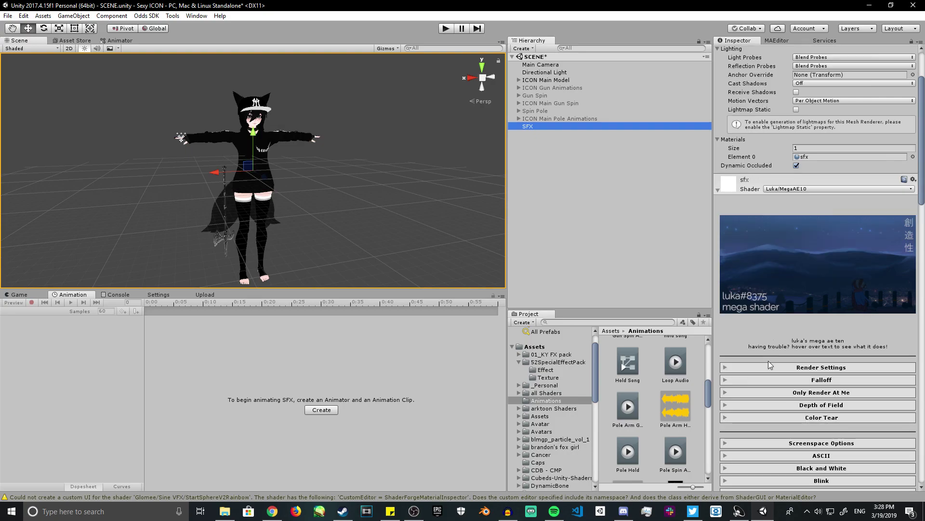
scroll(772, 360, "down", 4)
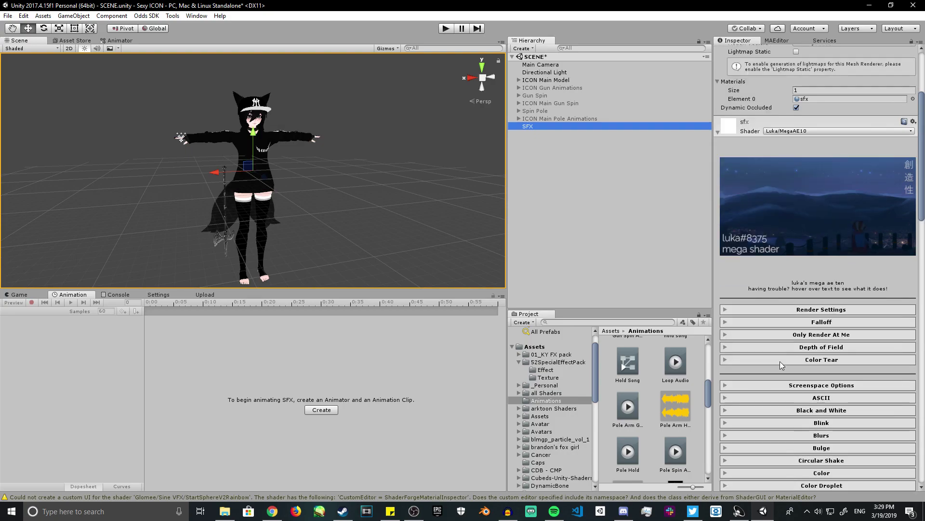
scroll(785, 300, "down", 5)
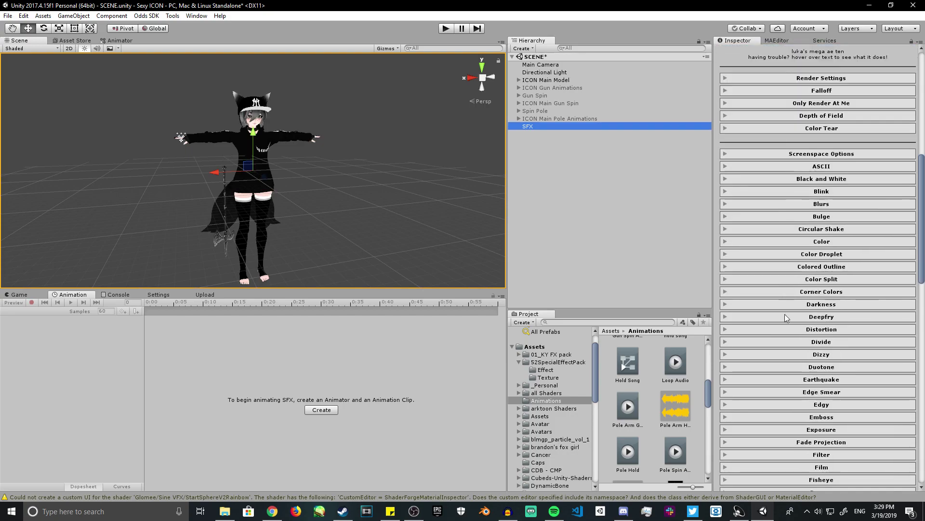
scroll(804, 311, "up", 4)
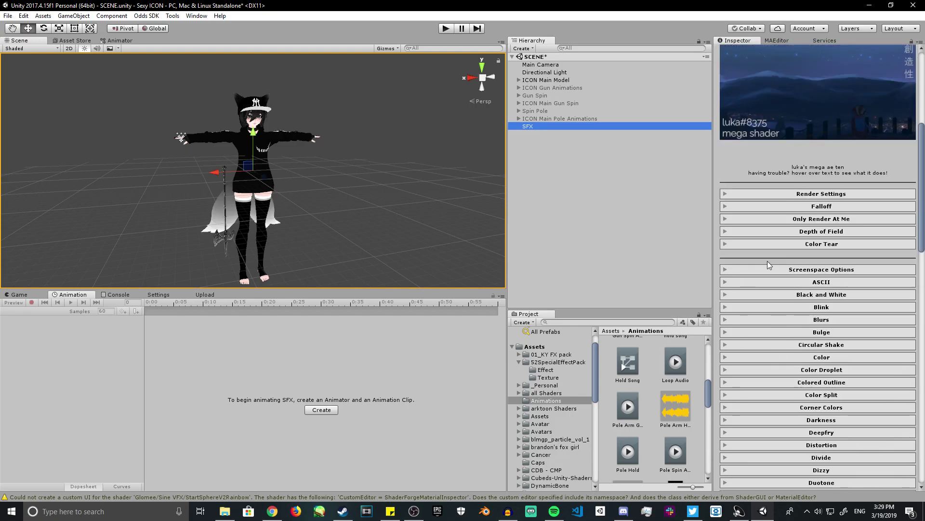
scroll(767, 262, "up", 3)
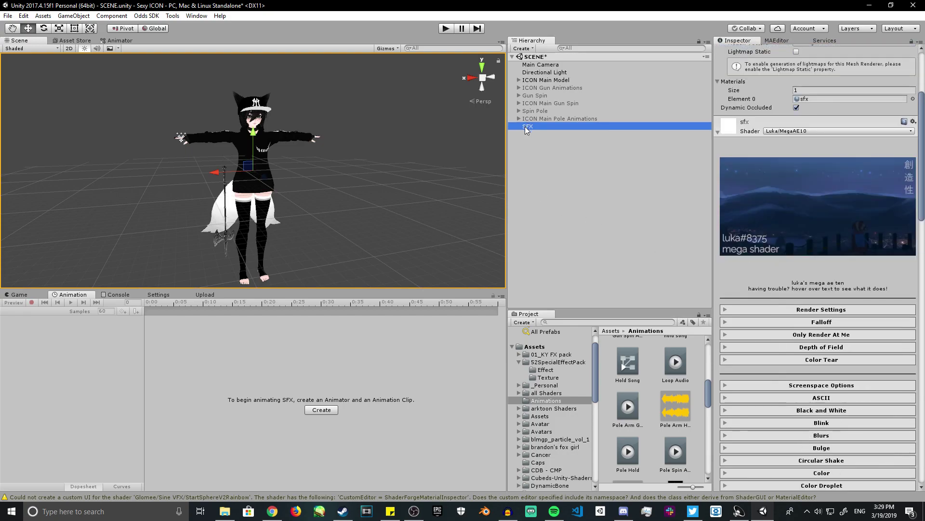
Expand ICON Main Model and Armature, and create an empty child under Armature
left_click(519, 79)
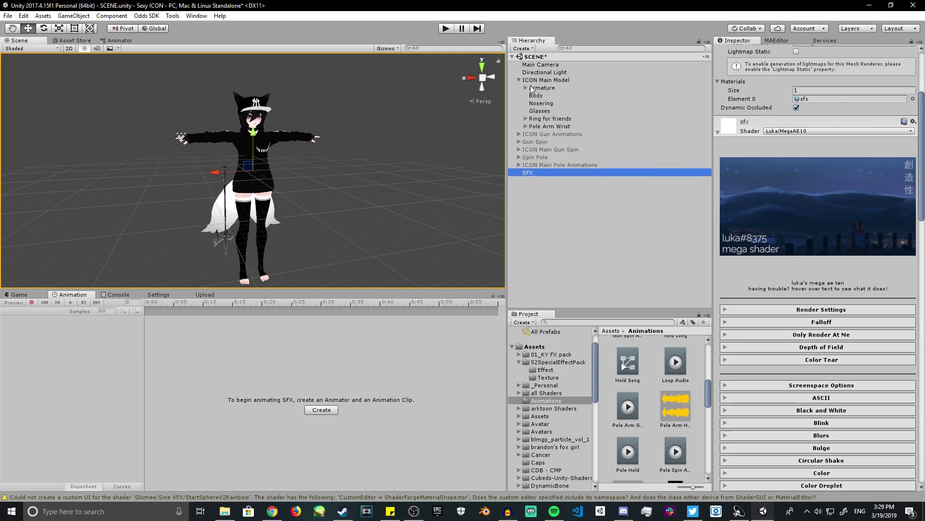
left_click(525, 86)
right_click(538, 89)
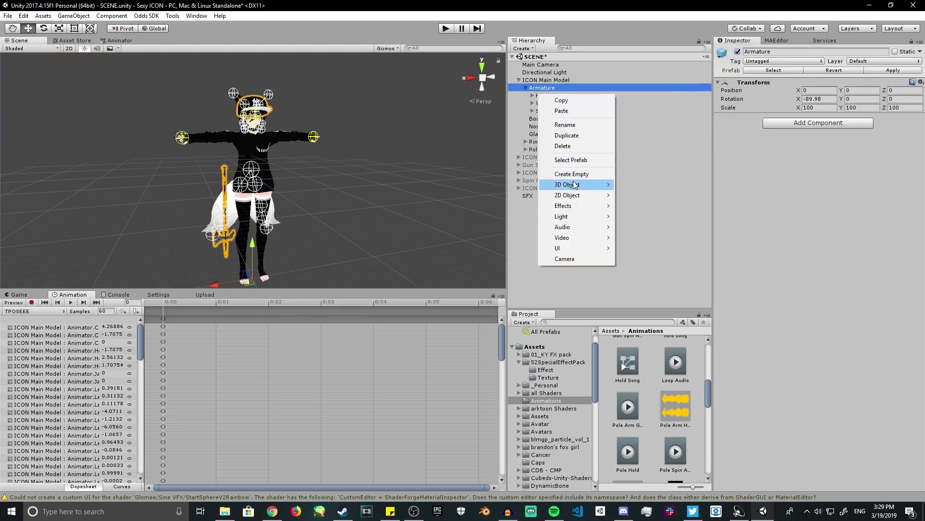
left_click(572, 174)
Rename the empty object 'Shaders we animate' and drag SFX into it
right_click(557, 118)
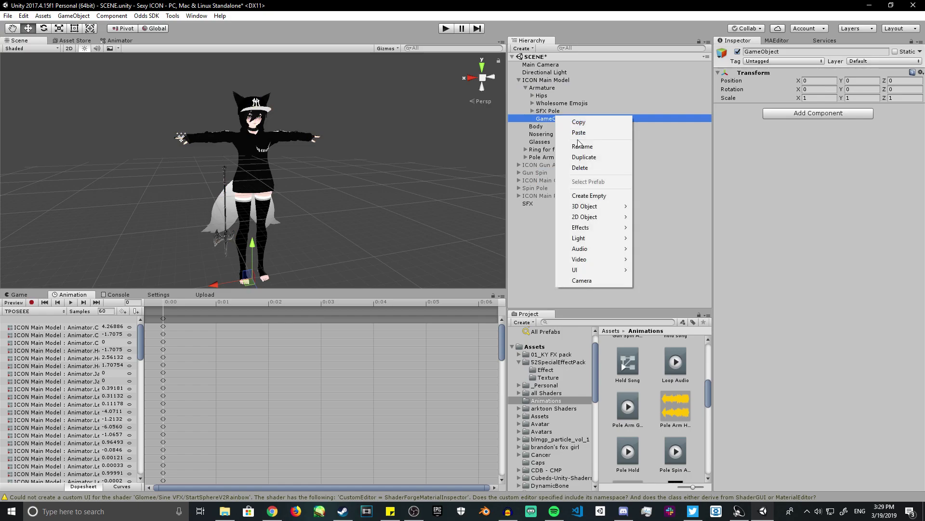
left_click(582, 146)
type("Shaders we anima")
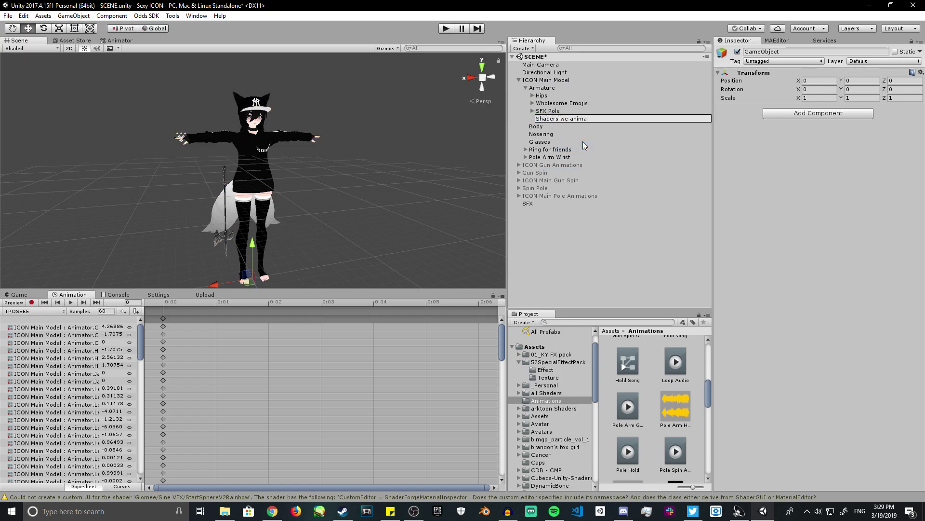
type("te")
key("Return")
left_click_drag(582, 140, 558, 121)
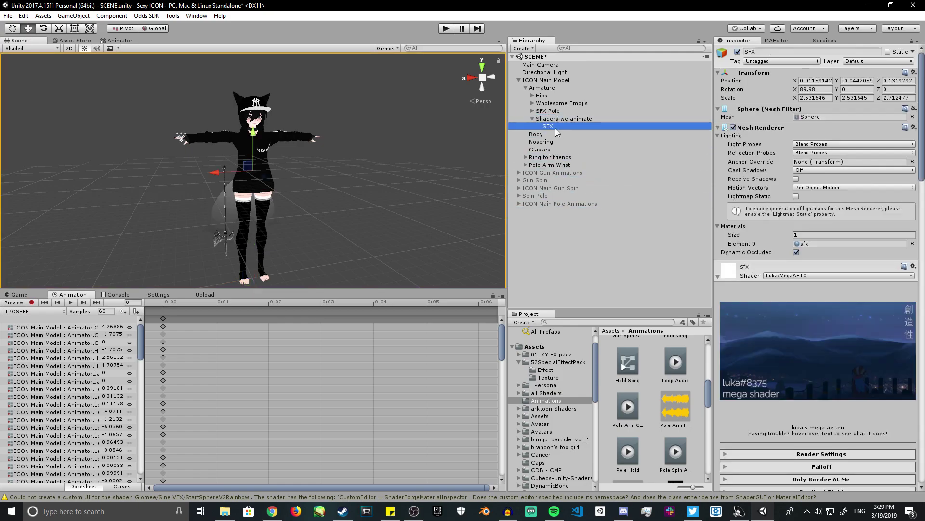
left_click(555, 119)
left_click(554, 126)
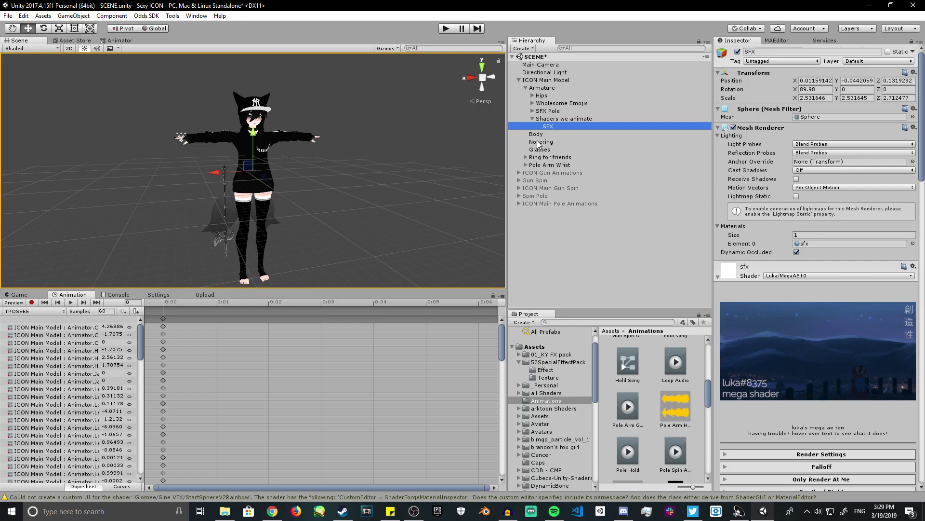
left_click(547, 118)
left_click(547, 127)
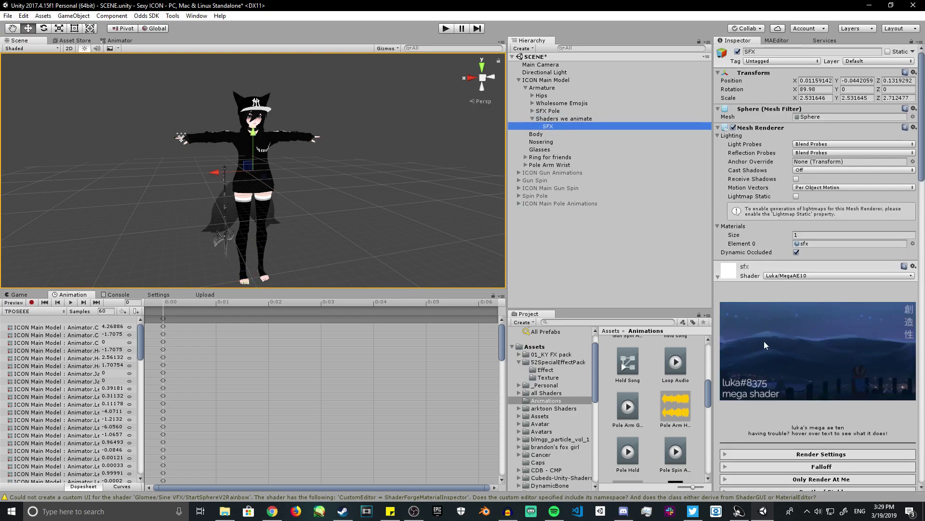
scroll(765, 340, "down", 3)
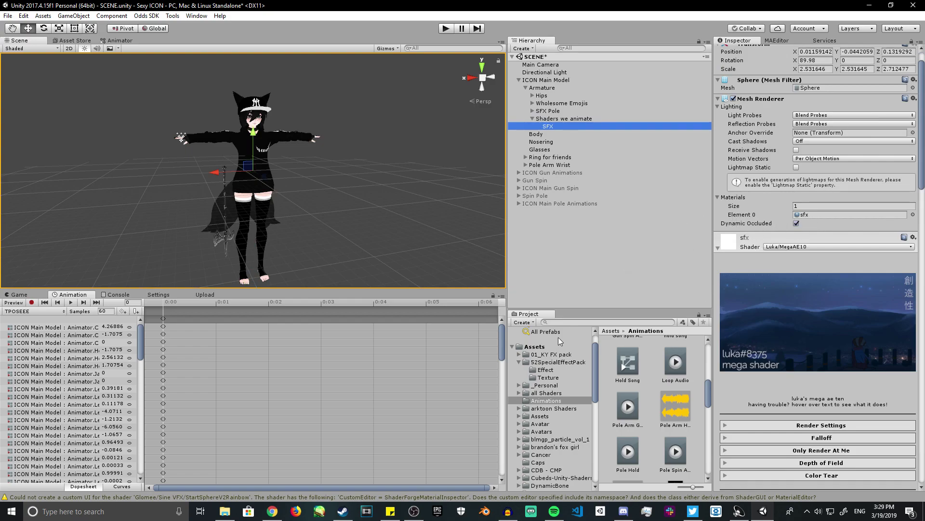
left_click(562, 118)
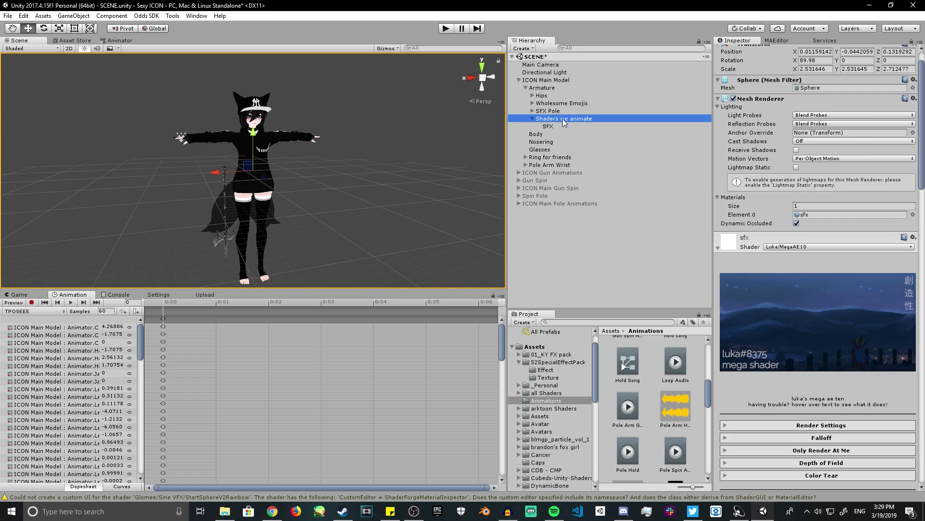
left_click(565, 125)
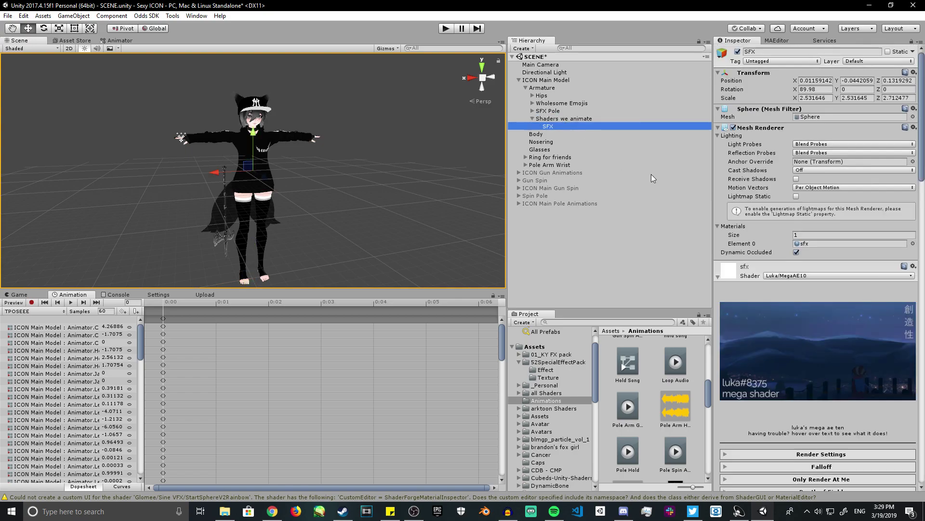
scroll(779, 331, "down", 15)
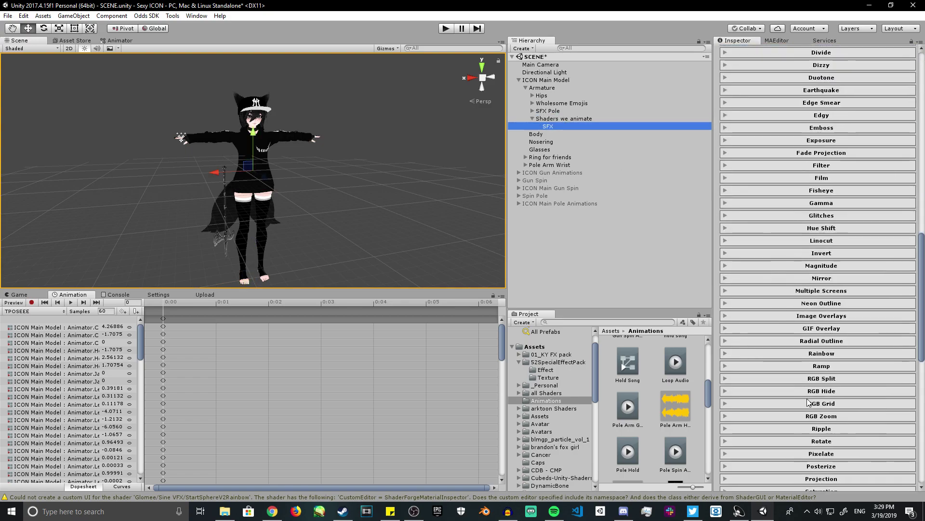
scroll(823, 433, "down", 1)
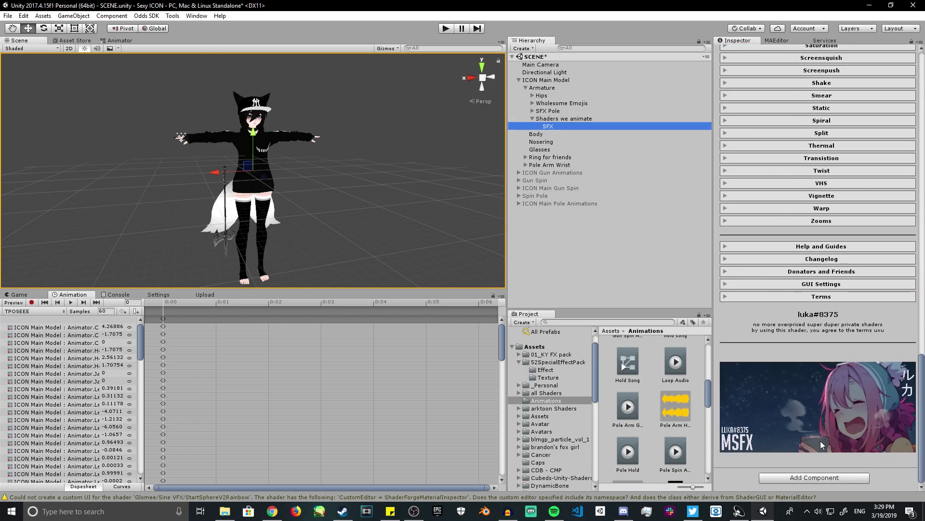
left_click(564, 118)
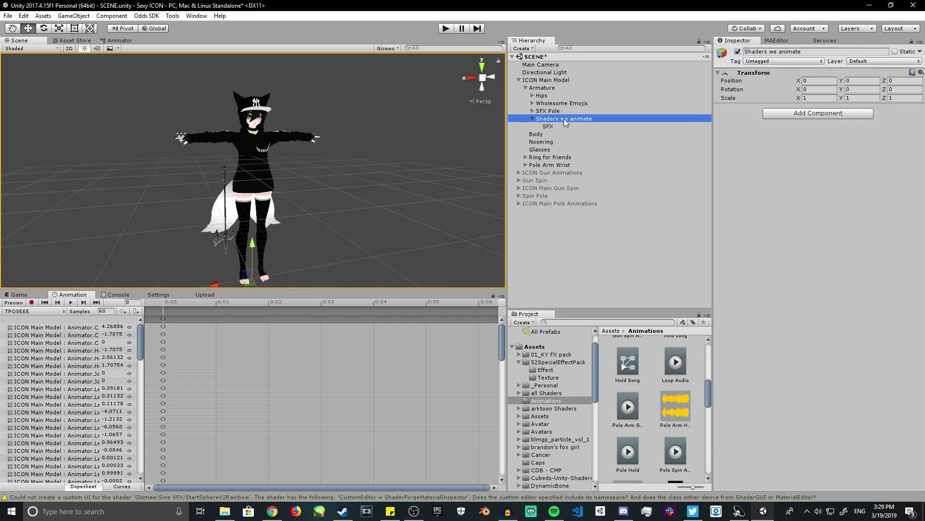
left_click(559, 124)
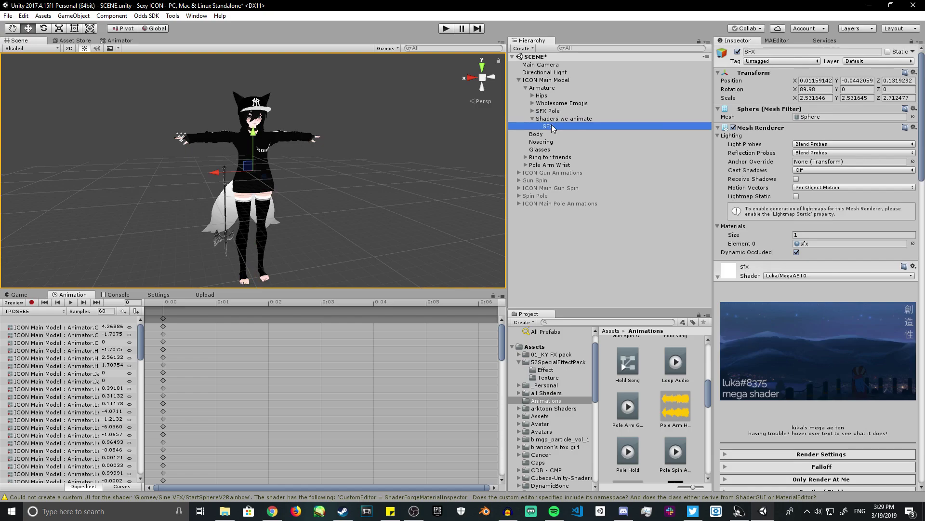
scroll(823, 407, "down", 3)
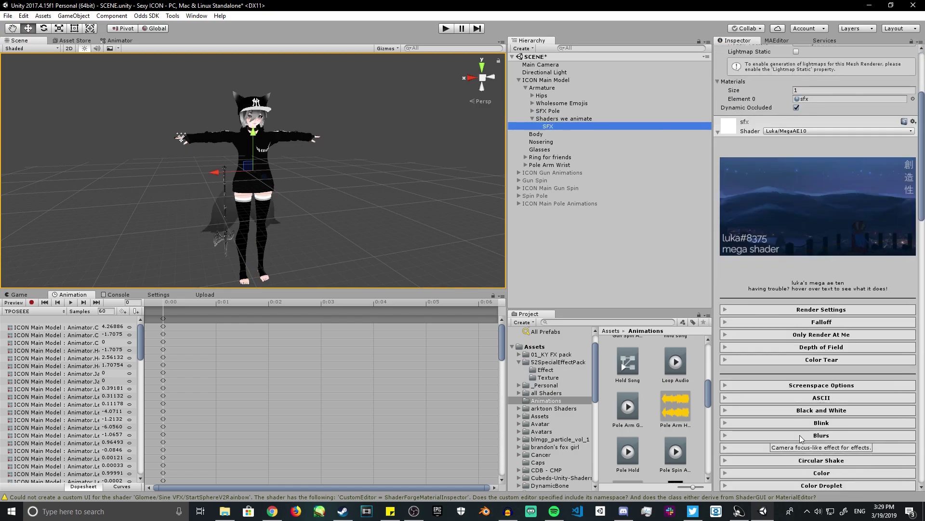
scroll(790, 399, "down", 2)
scroll(789, 398, "up", 2)
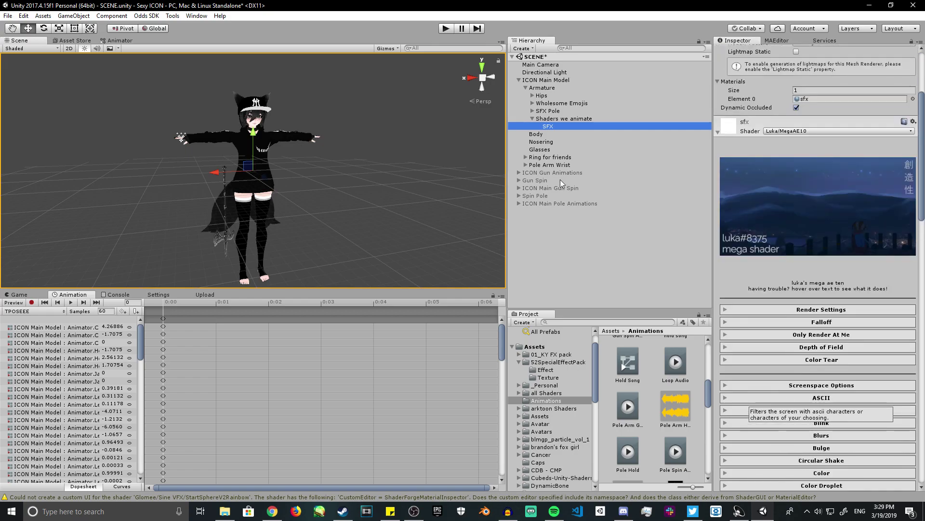
left_click(556, 120)
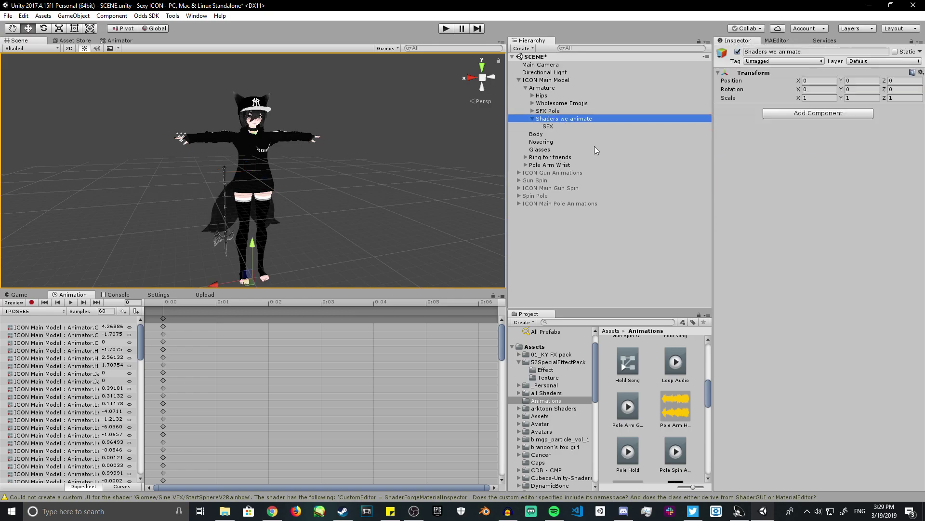
Add an Animator component to the Shaders we animate object
left_click(794, 114)
type("a")
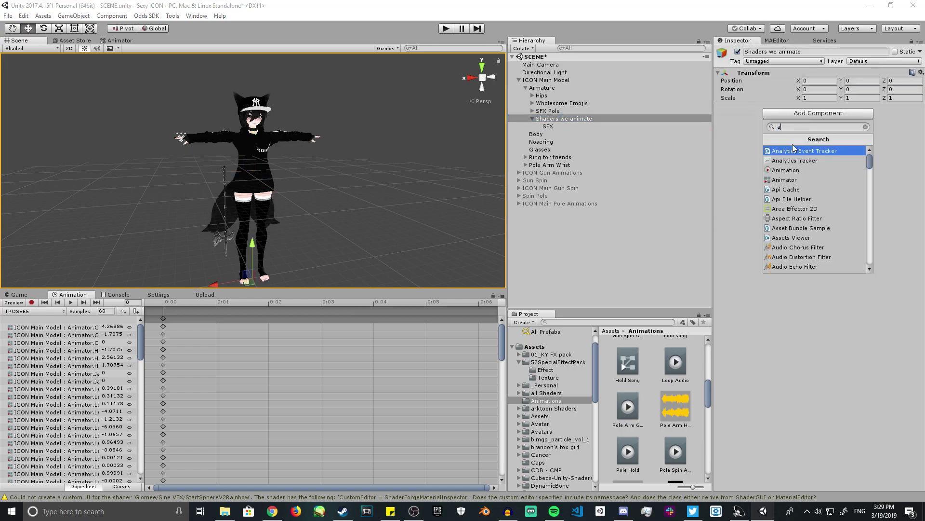
left_click(797, 179)
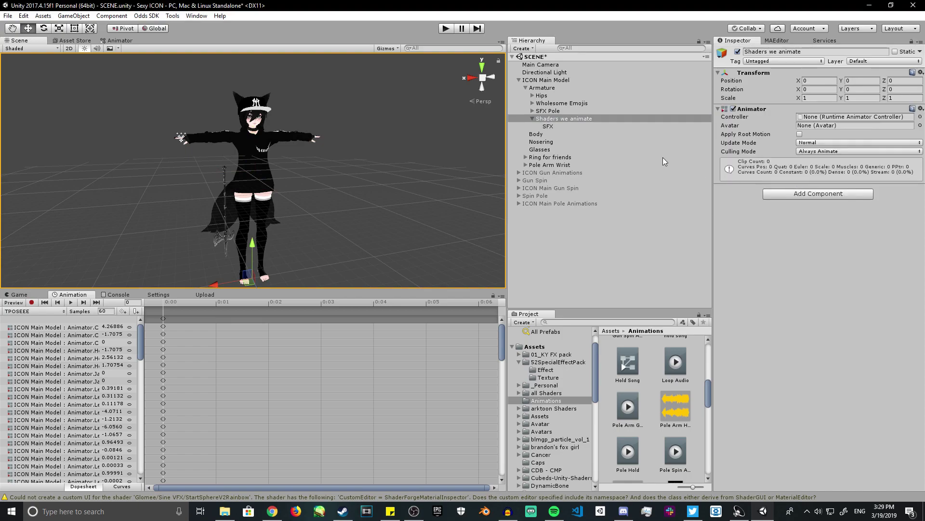
left_click(567, 119)
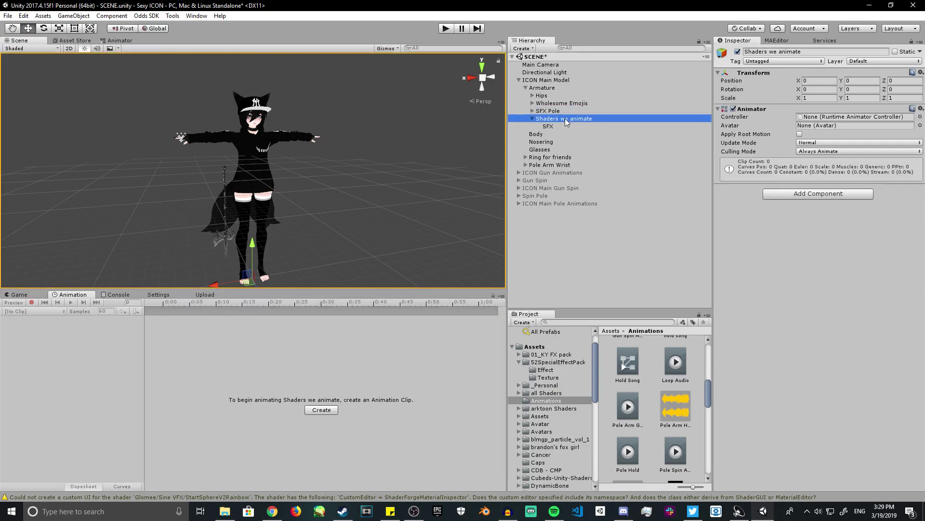
Create a new animation clip saved as 'Shader Animation'
left_click(321, 409)
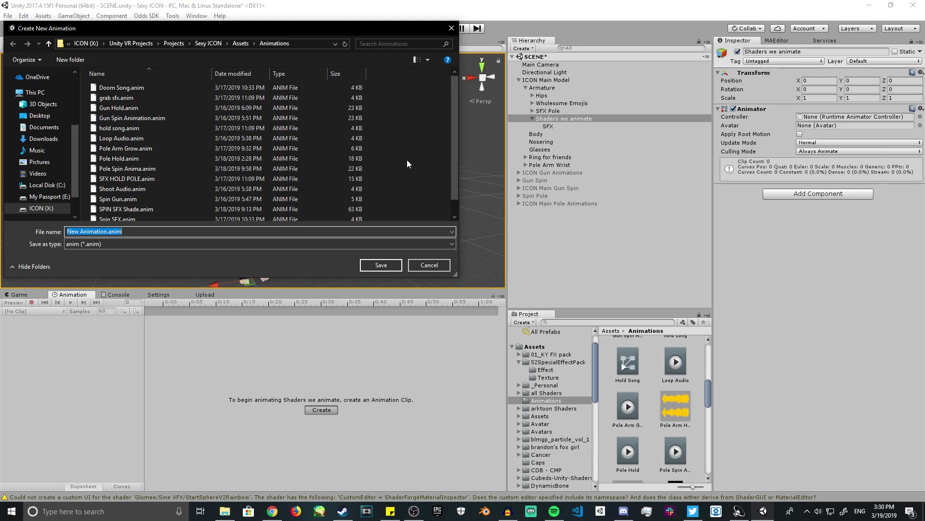
type("Shader Animation")
key("Return")
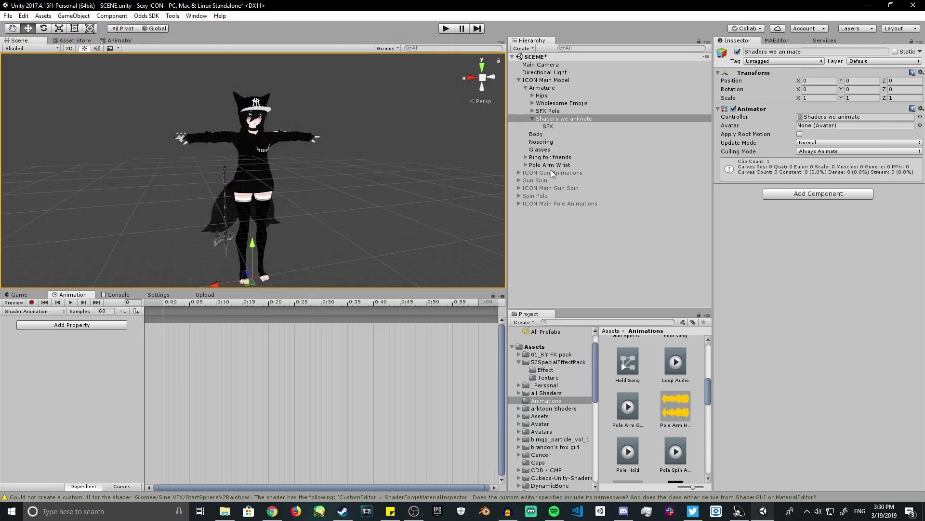
Set the Shader Animation clip's Samples to 75
left_click(102, 311)
type("75")
key("Return")
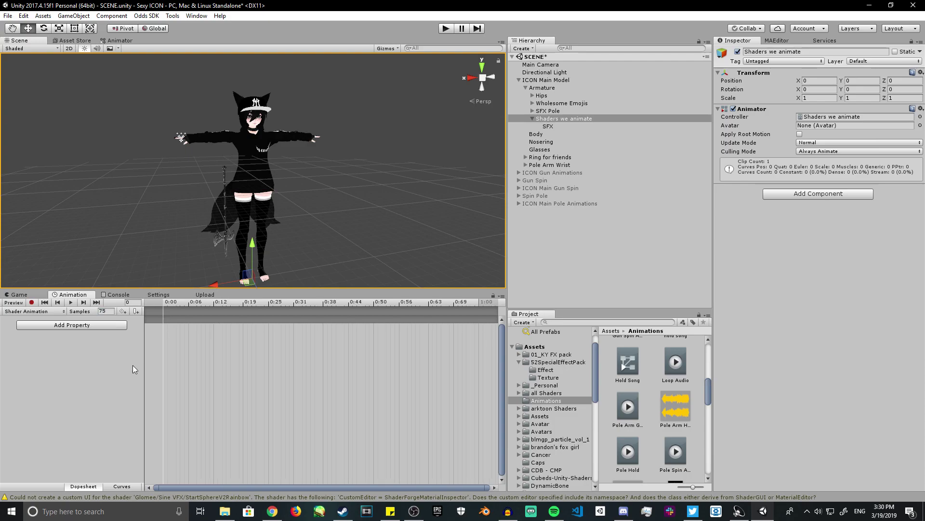
left_click(508, 511)
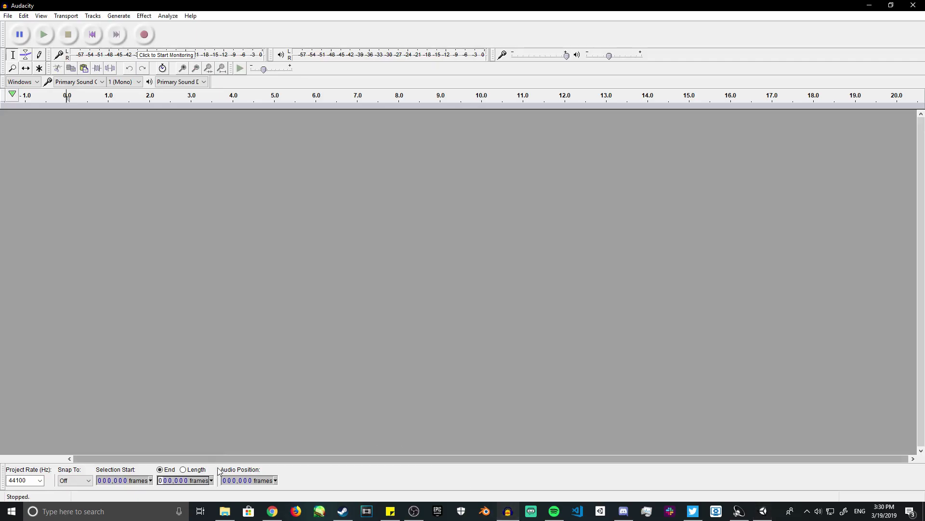
Keep Audacity's Selection End time format on CDDA frames (75 fps)
left_click(211, 481)
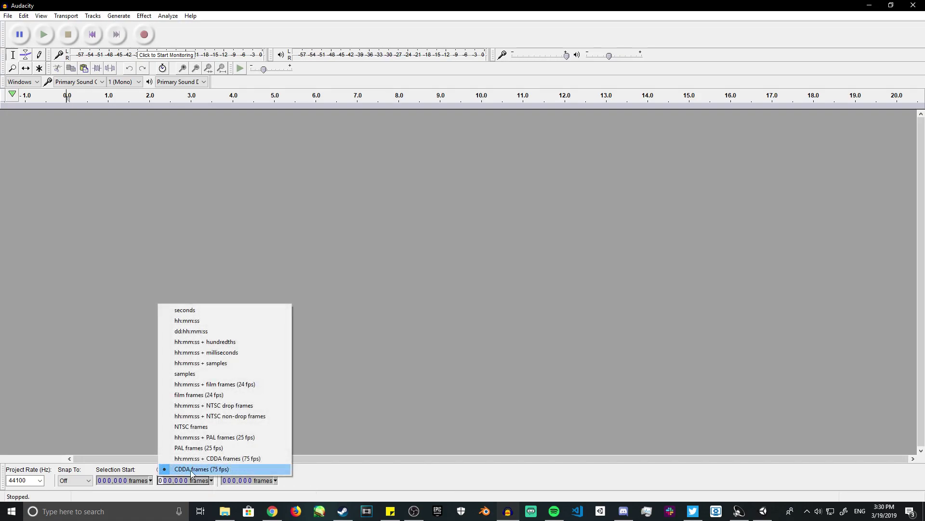
left_click(233, 470)
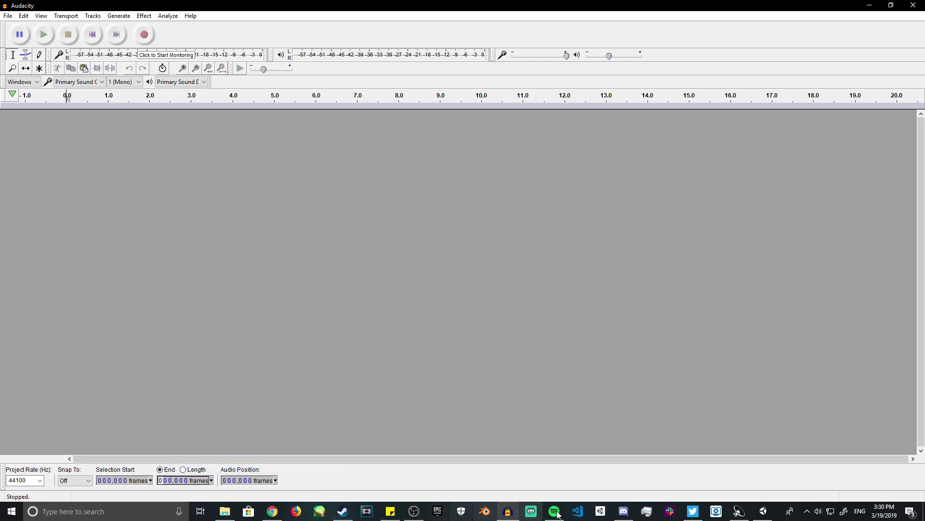
Back in Unity, scroll the Animations folder and select the Thirteen Loop audio clip
left_click(763, 510)
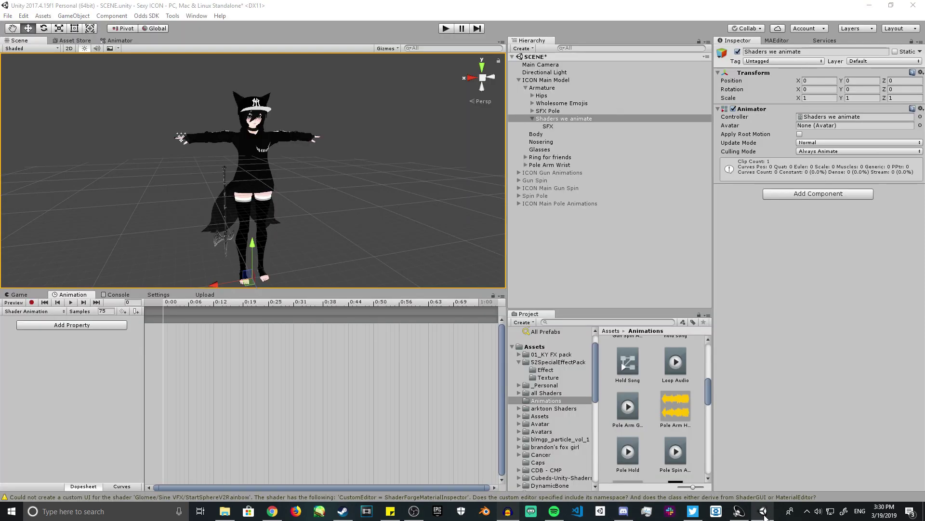
scroll(658, 427, "down", 5)
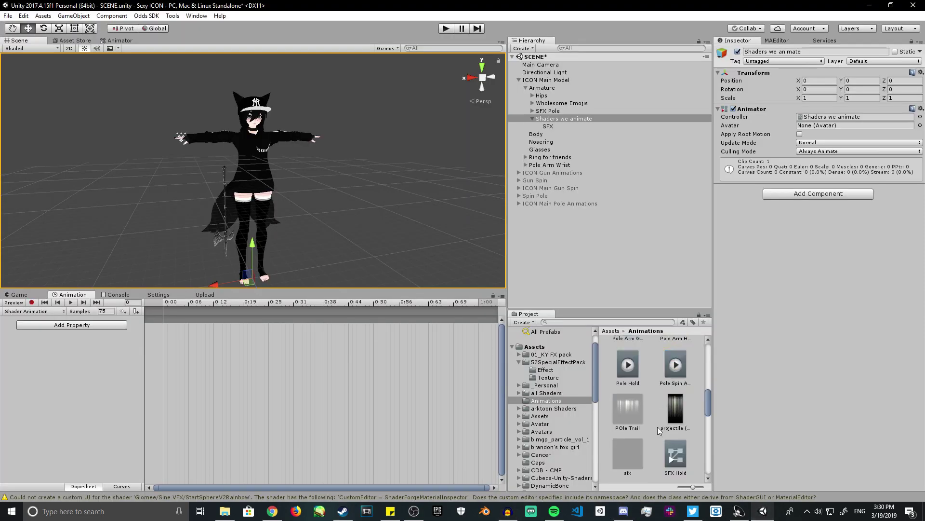
scroll(657, 426, "down", 2)
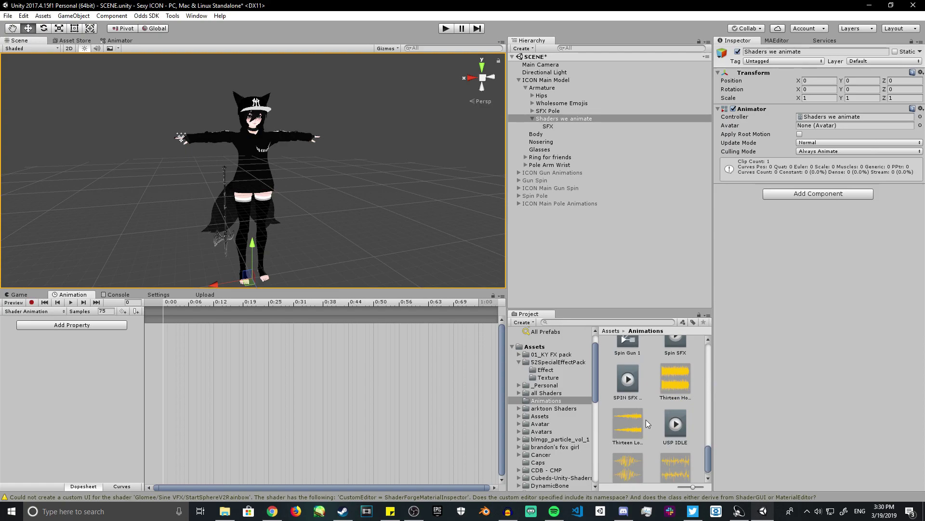
scroll(645, 420, "down", 1)
left_click(636, 419)
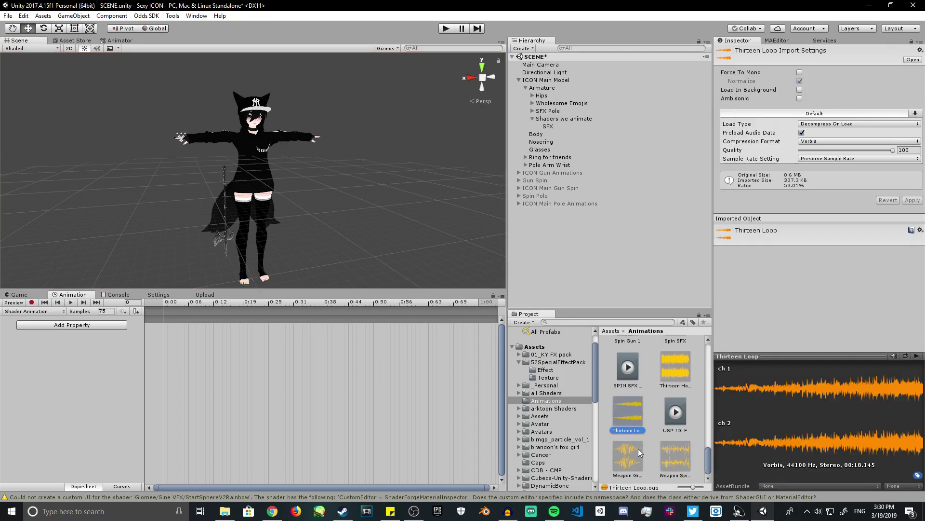
left_click(668, 459)
left_click(628, 424)
Preview Thirteen Loop in VLC, declining the update offer, then close VLC
double_click(627, 423)
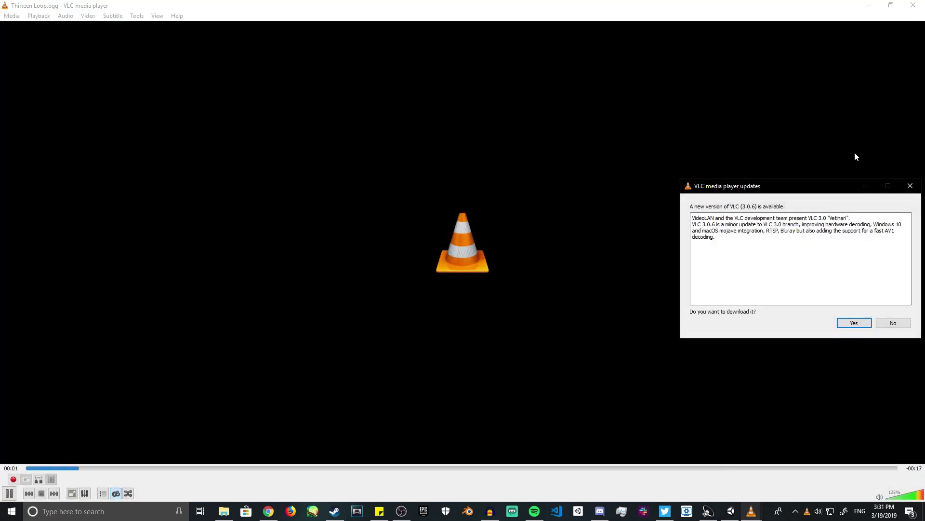
left_click(889, 324)
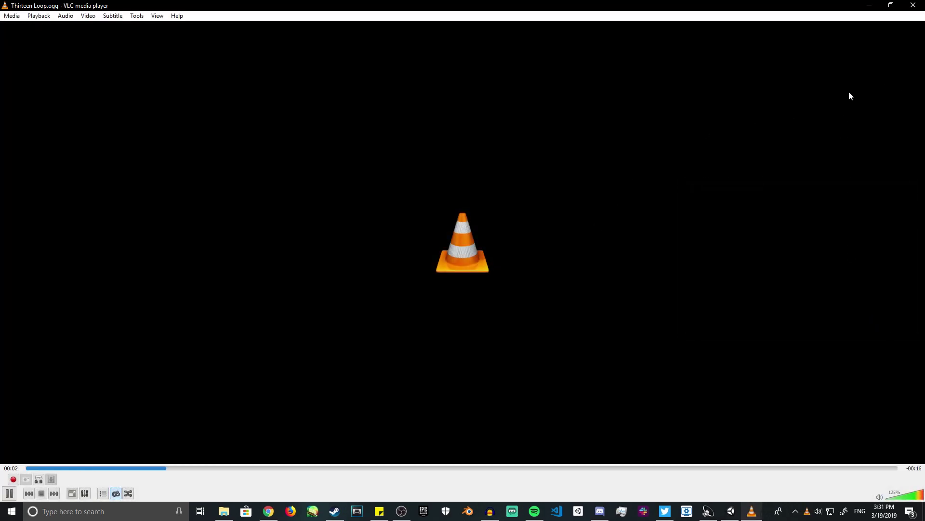
left_click(913, 5)
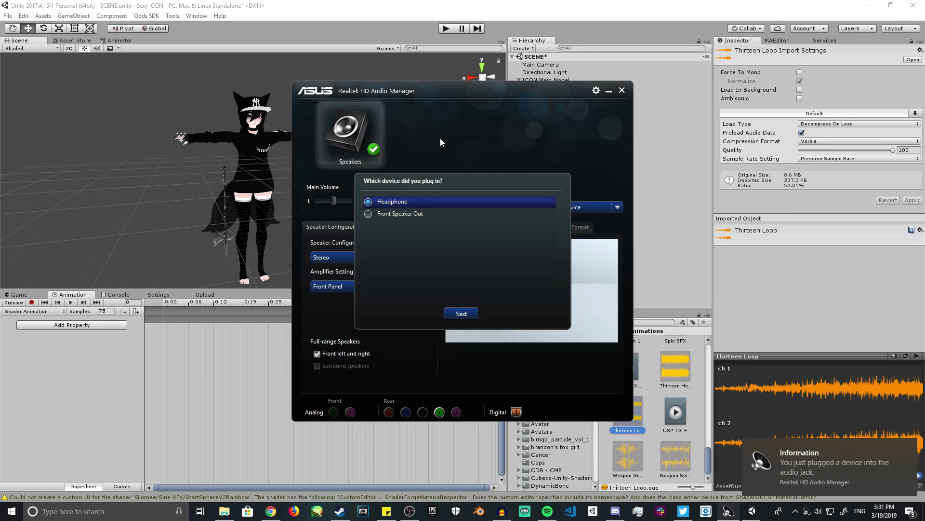
Choose headphones in the Realtek audio prompt, finish it and close the audio manager
left_click(461, 314)
left_click(495, 314)
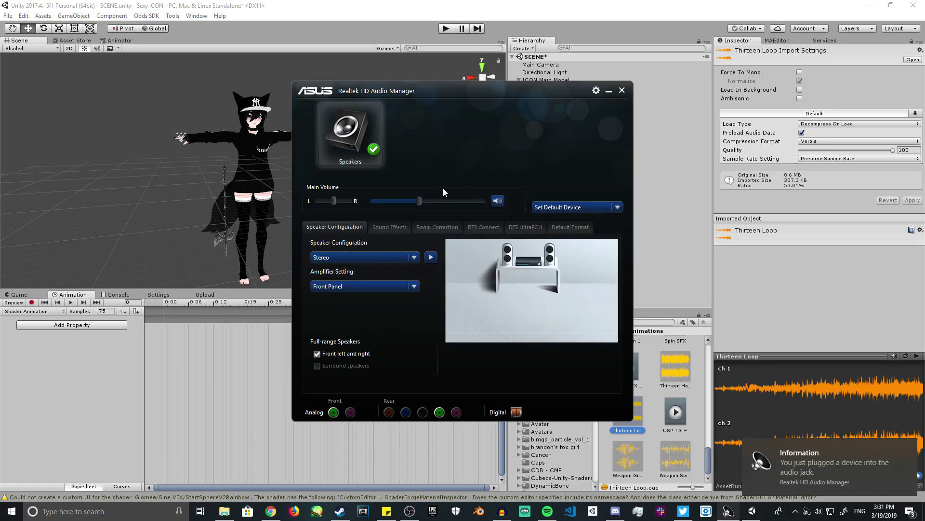
left_click(622, 91)
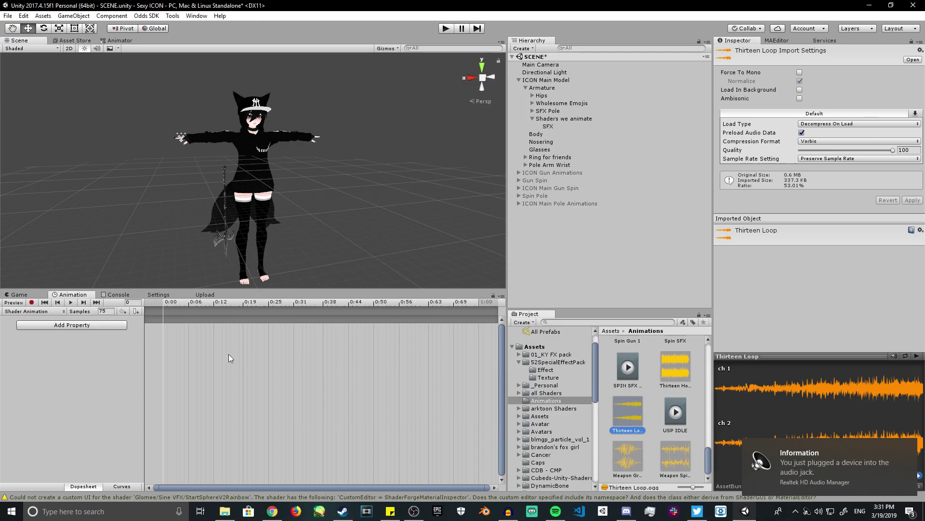
Open Thirteen Loop in the media player again, then close the player
right_click(633, 422)
left_click(657, 253)
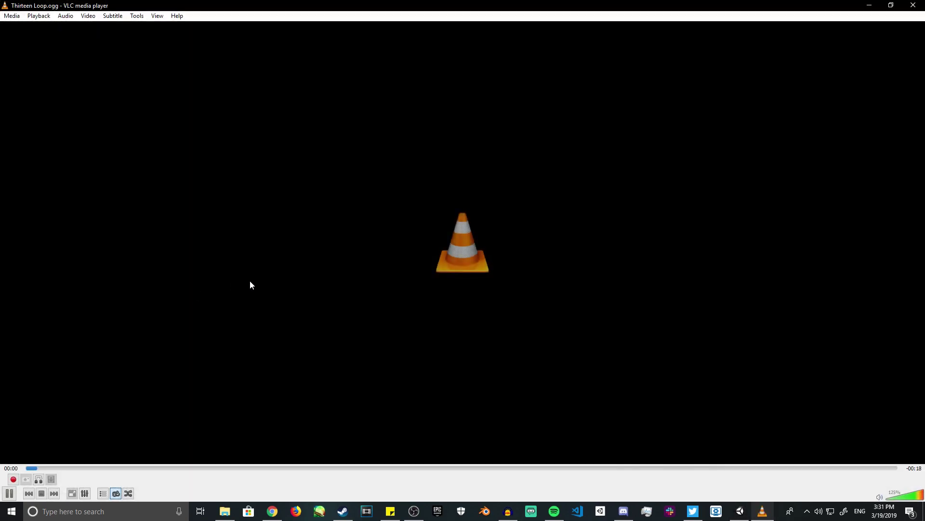
left_click(913, 5)
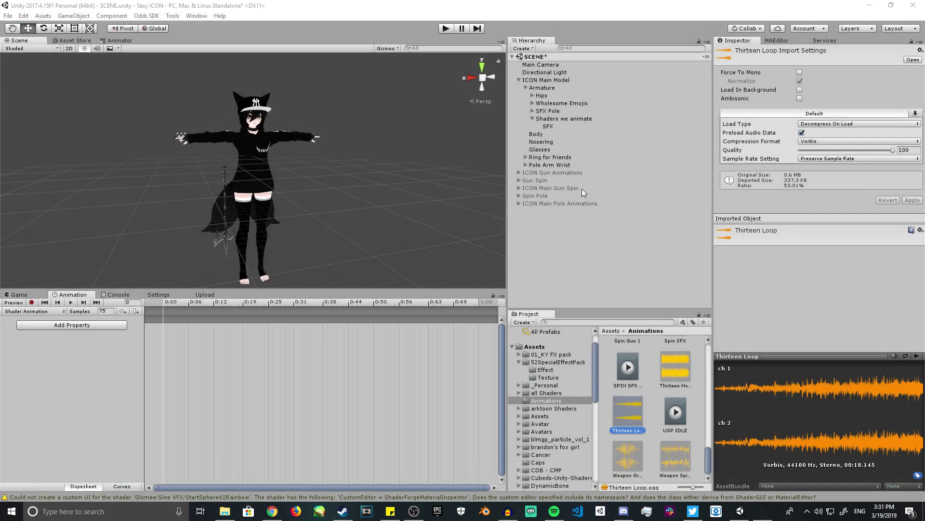
Reveal Thirteen Loop in Explorer and drag the file into Audacity
right_click(625, 414)
left_click(658, 237)
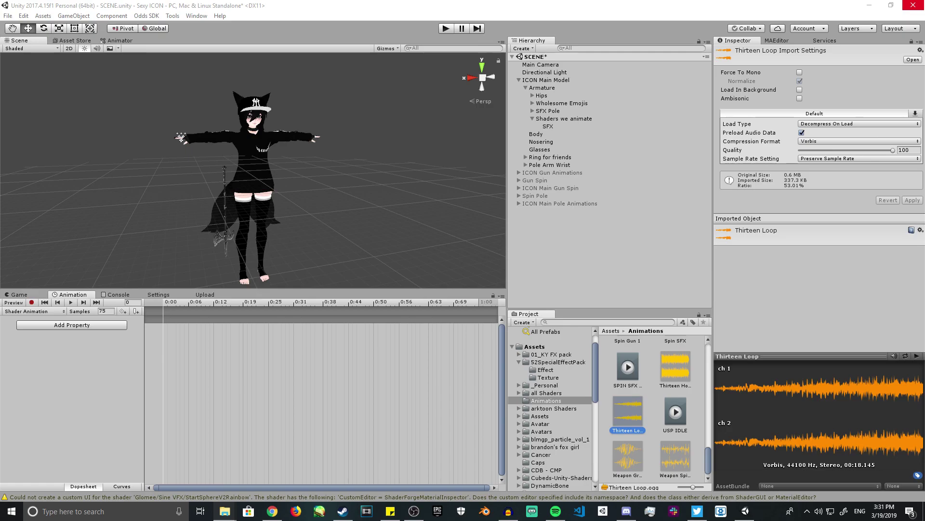
mouse_move(230, 511)
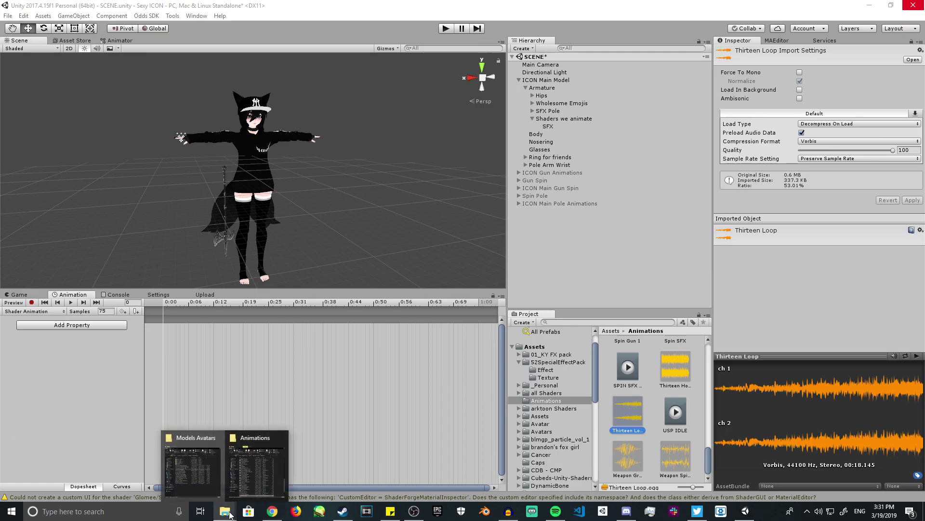
left_click(508, 511)
left_click_drag(508, 511, 370, 331)
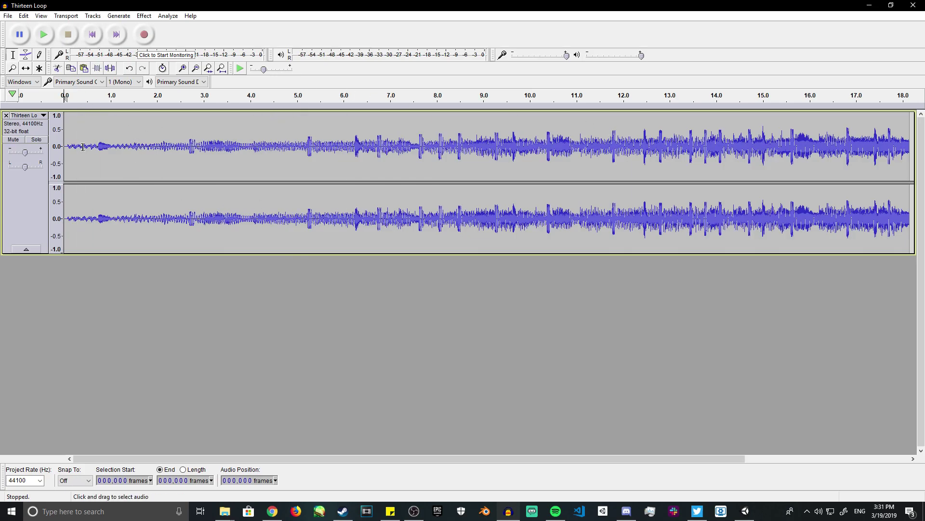
Play Thirteen Loop in Audacity, pause at the cue and mark frame 201, then return to Unity
left_click(43, 35)
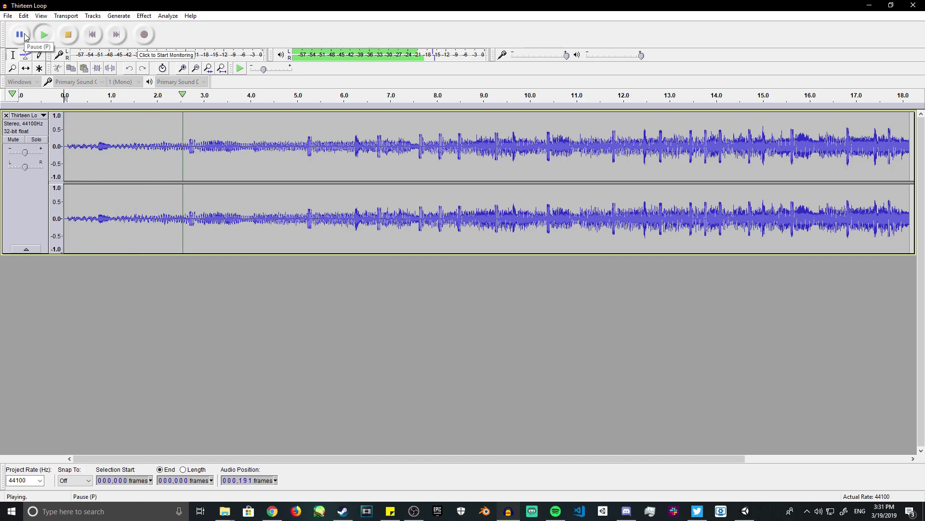
left_click(21, 35)
left_click(189, 140)
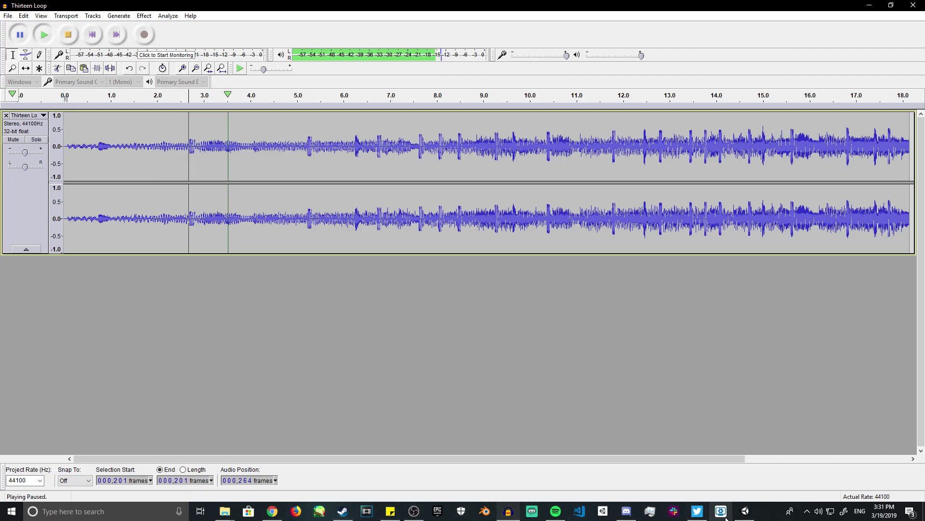
left_click(745, 511)
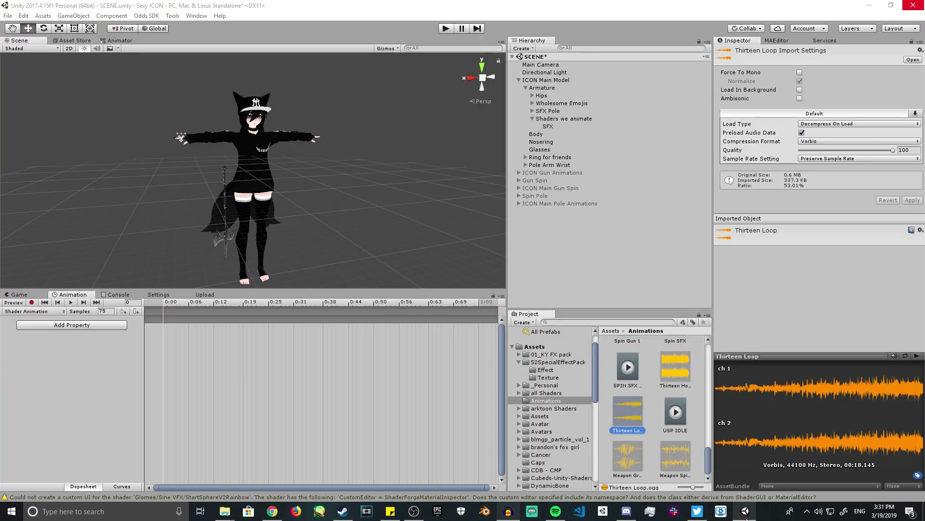
Turn on animation recording, select the SFX sphere and set the current frame to 201
left_click(32, 302)
left_click(547, 127)
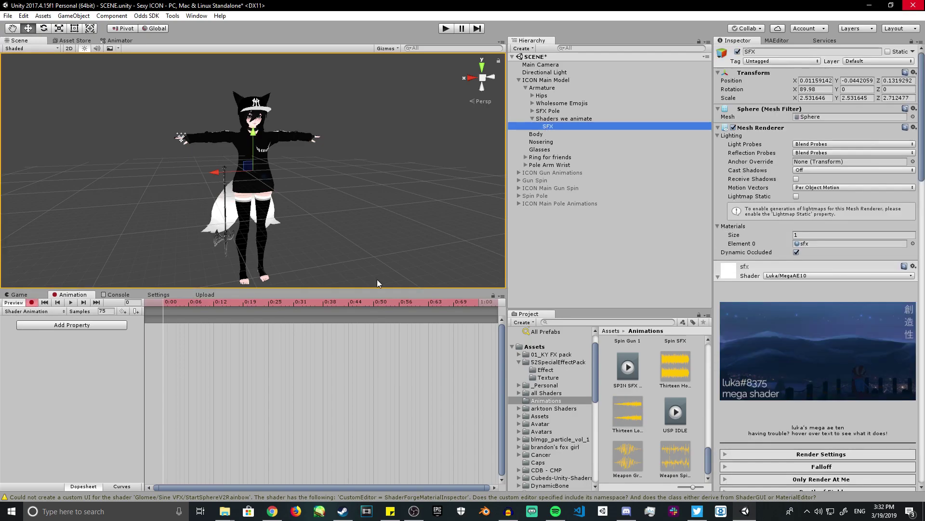
scroll(857, 414, "down", 3)
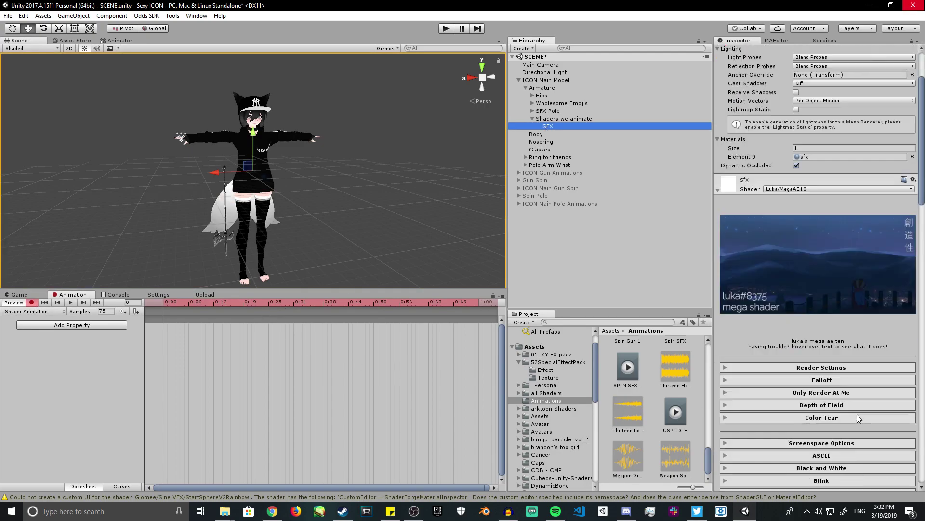
left_click(137, 303)
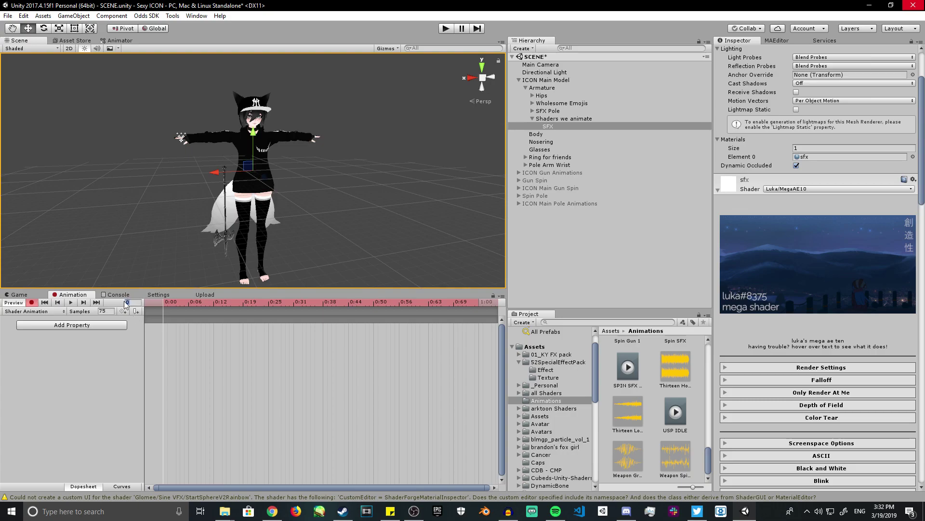
type("201")
key("Return")
Scroll down the Inspector and expand the SFX material's Circular Shake settings
scroll(463, 407, "down", 5)
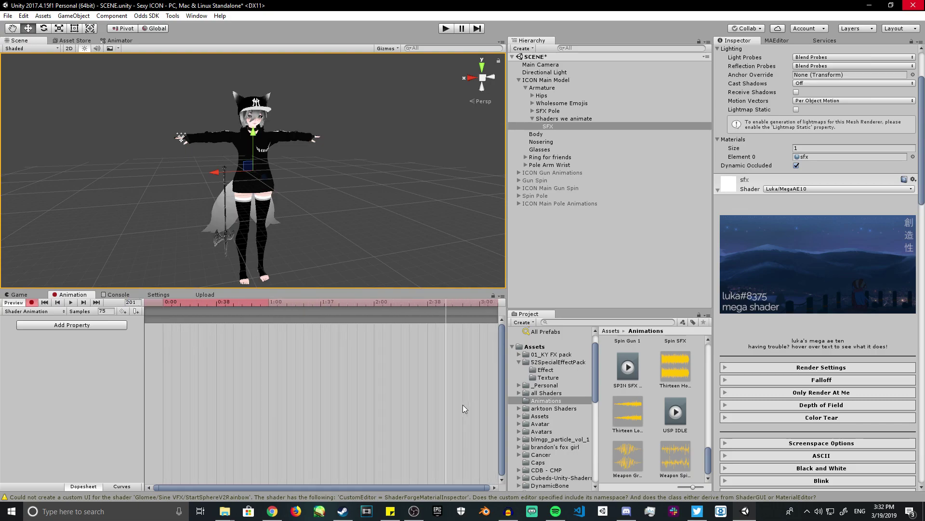
scroll(809, 409, "down", 5)
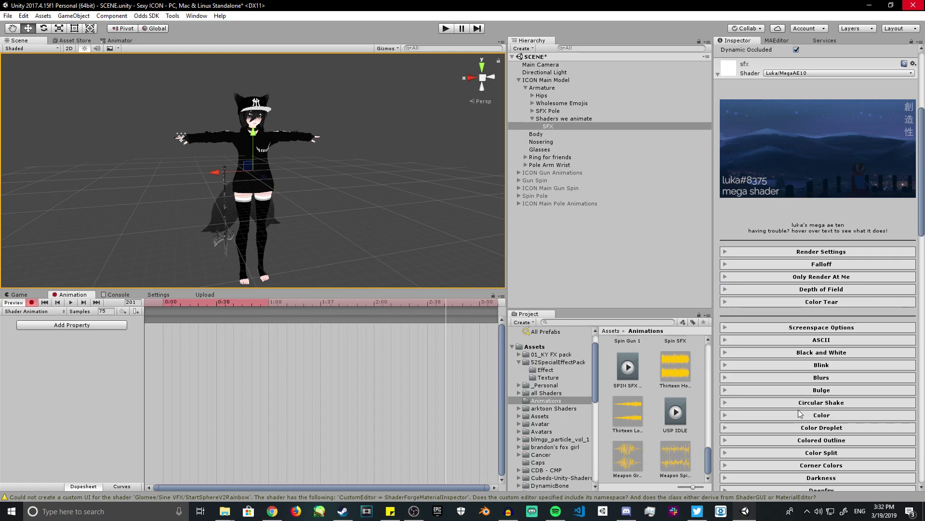
scroll(798, 379, "down", 3)
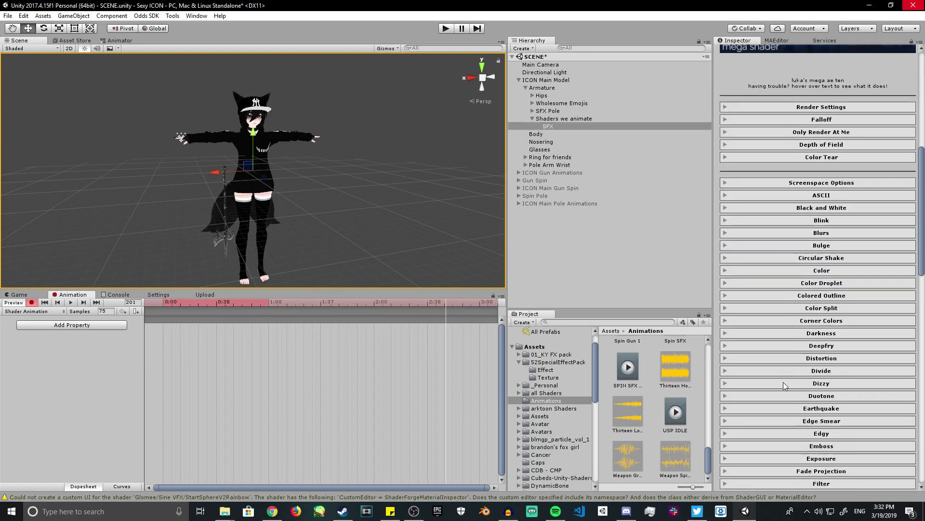
scroll(783, 382, "down", 1)
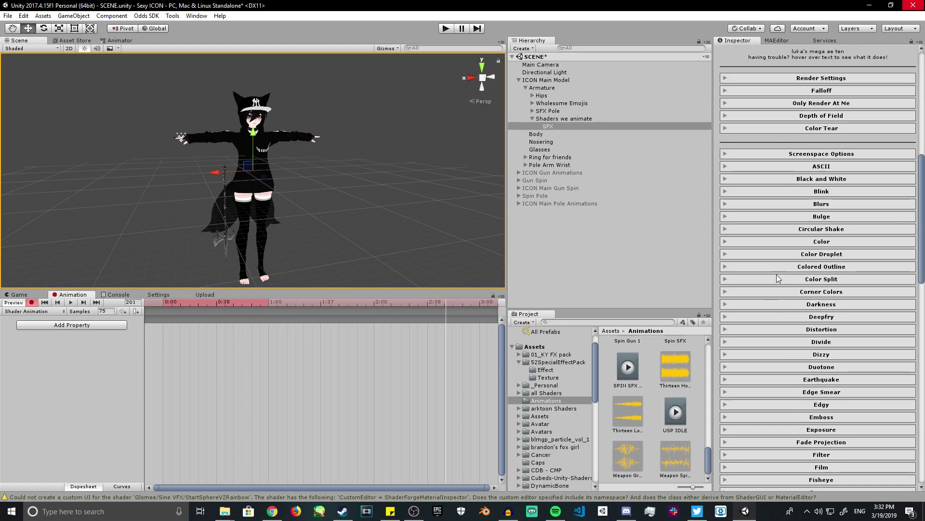
left_click(724, 229)
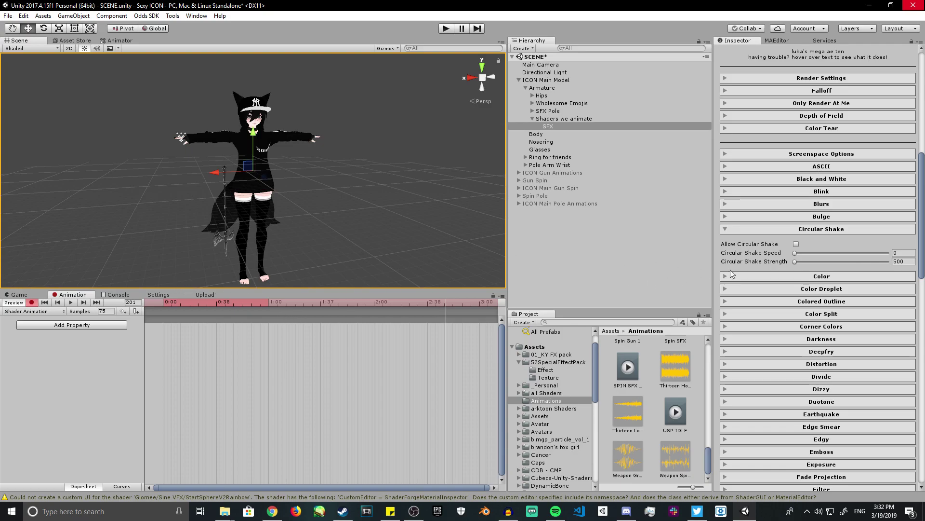
At frame 201, key Circular Shake on with speed 2.98 and strength 417, then move to frame 200
left_click(796, 244)
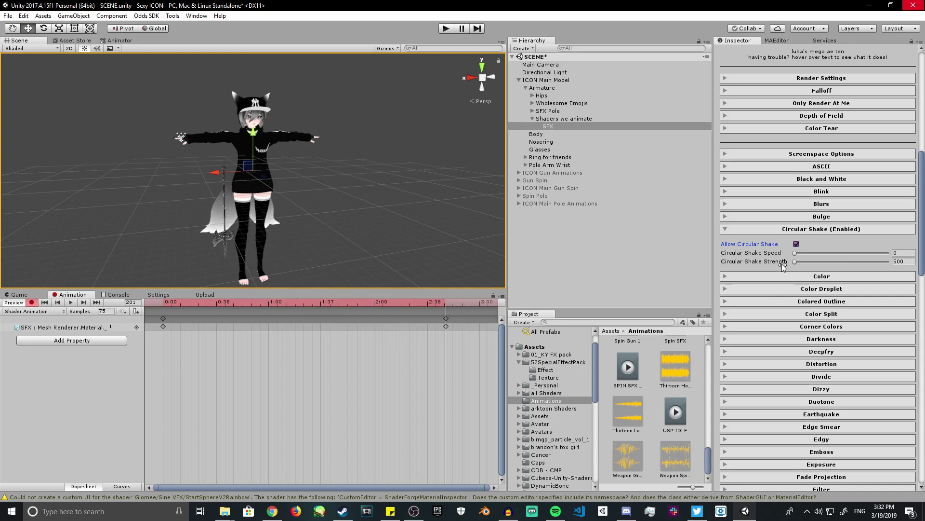
left_click_drag(795, 253, 810, 274)
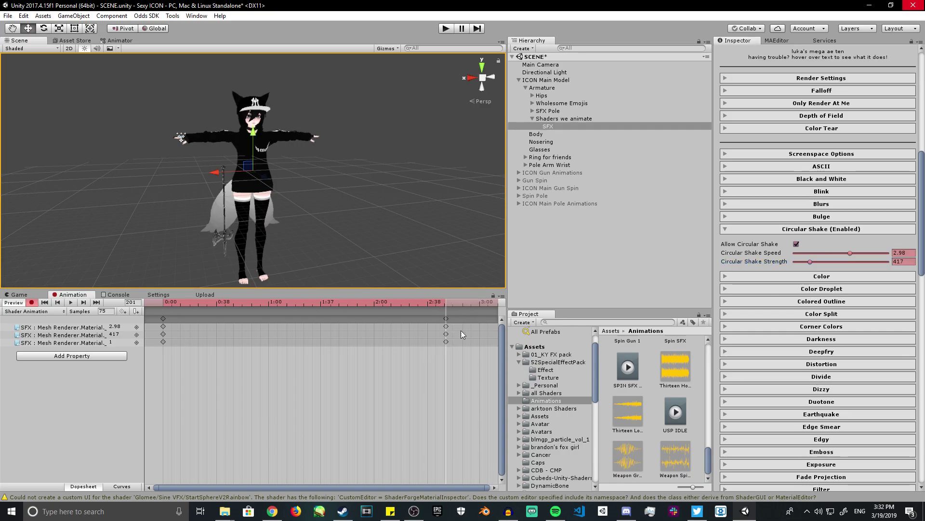
scroll(444, 358, "up", 10)
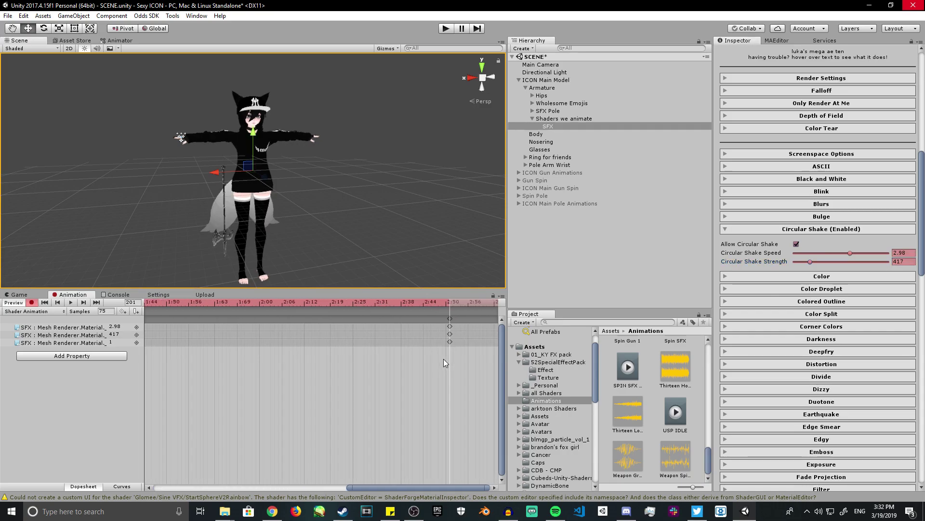
scroll(443, 362, "up", 3)
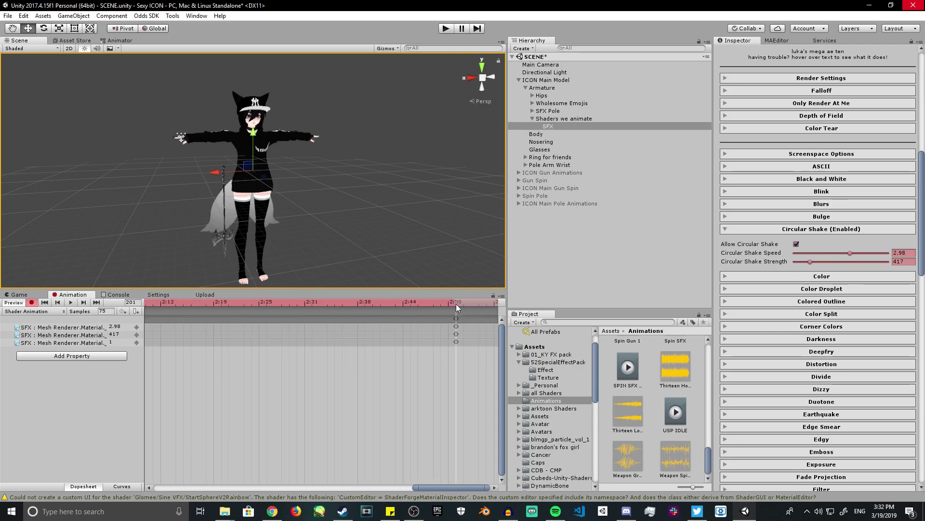
left_click_drag(456, 306, 453, 306)
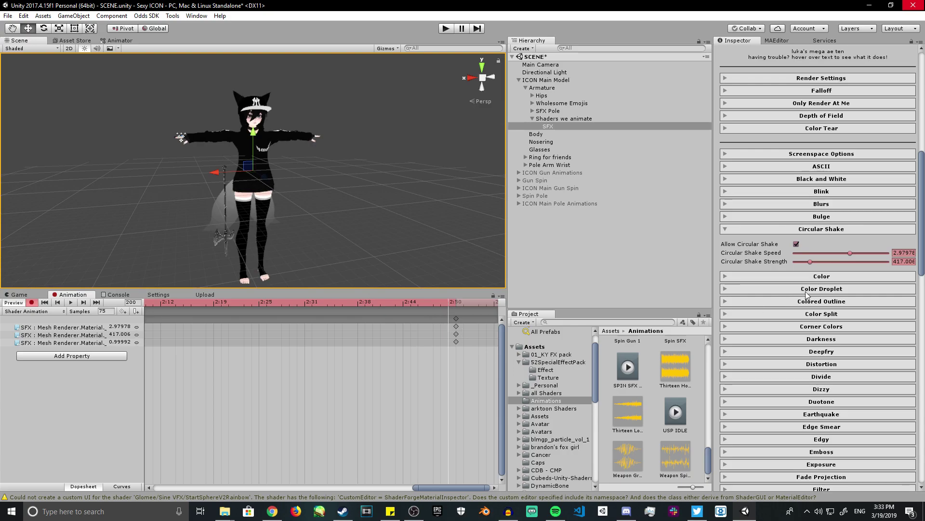
At frame 200, key Allow Circular Shake off with speed 0 and strength 0
left_click(797, 244)
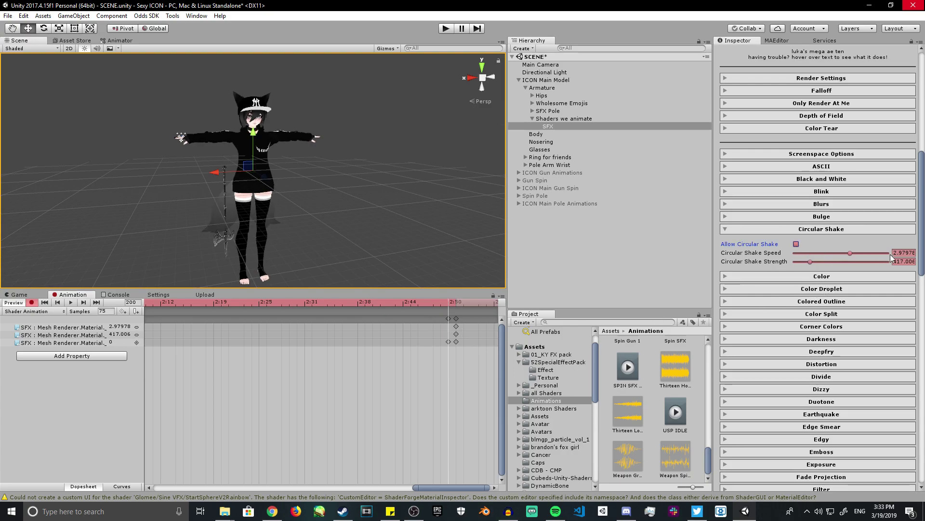
left_click(903, 253)
type("0")
left_click(909, 261)
type("0")
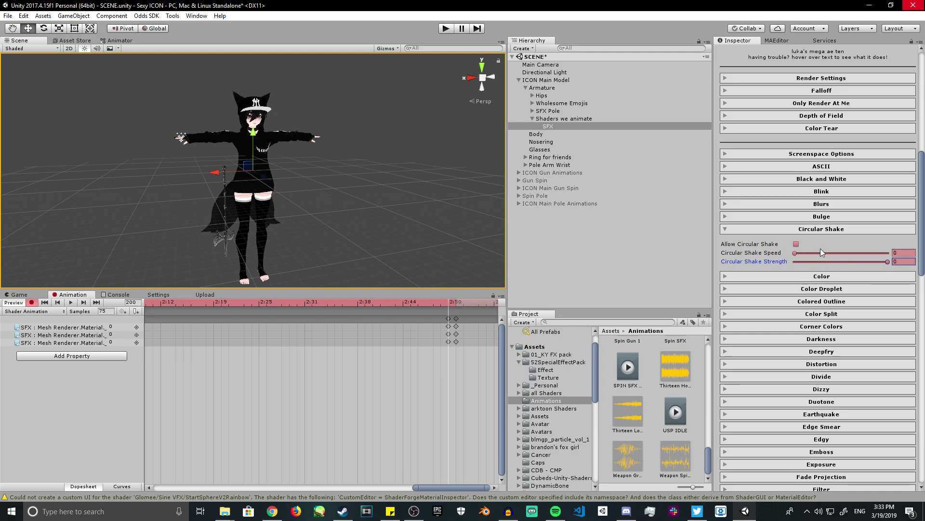
scroll(444, 348, "down", 5)
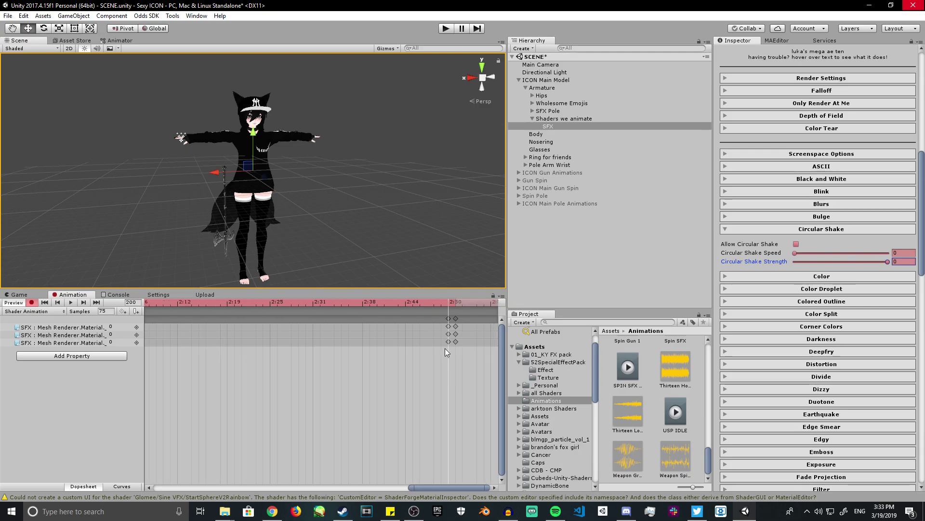
scroll(444, 348, "down", 5)
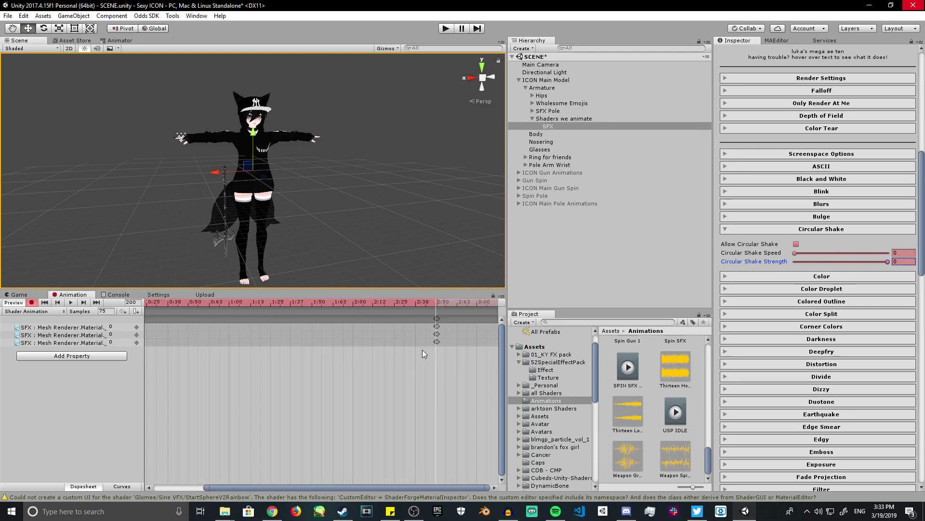